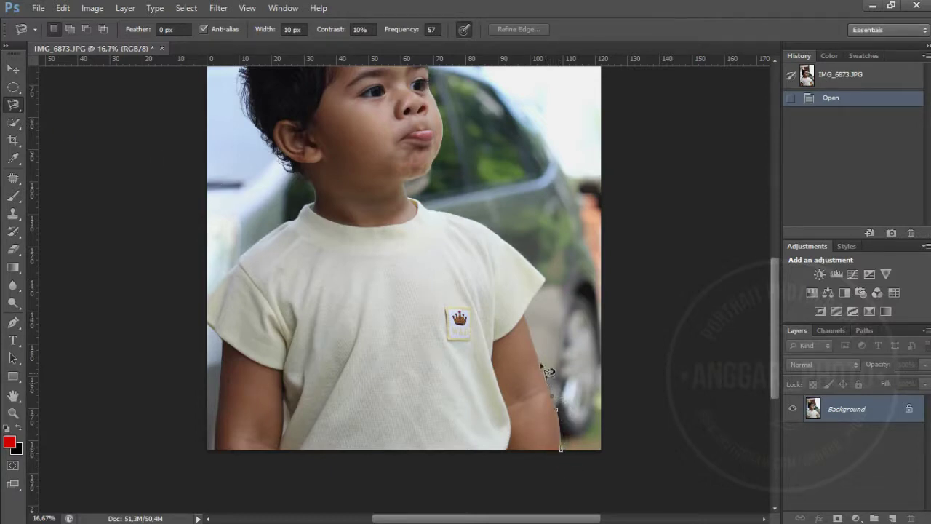
# - Outline the background beside the image-right arm and shoulder with the Magnetic Lasso, then fill it with white and deselect
pyautogui.click(525, 316)
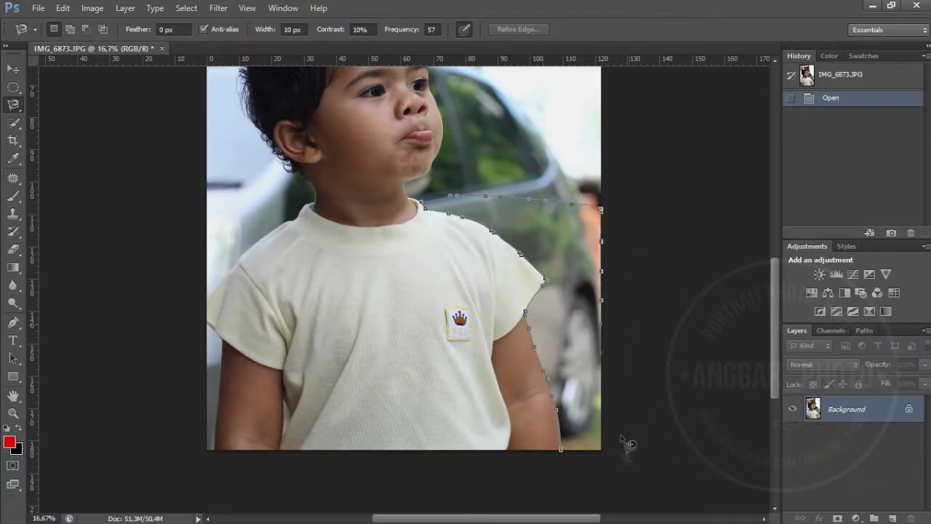
pyautogui.click(601, 475)
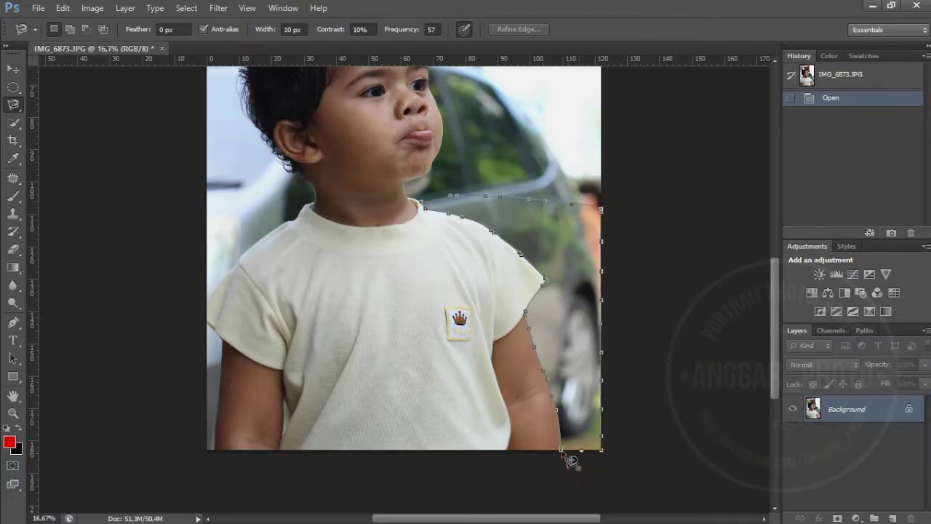
pyautogui.doubleClick(562, 451)
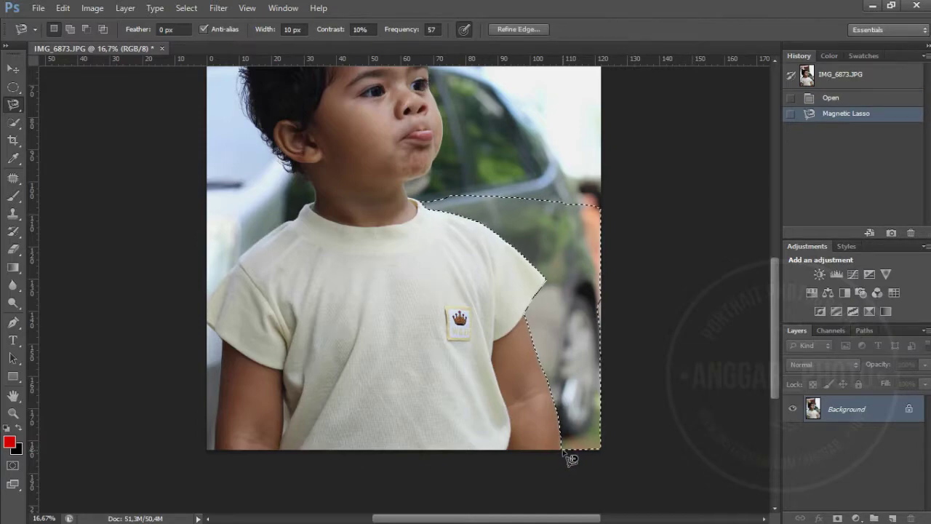
pyautogui.hotkey('shift', 'F5')
pyautogui.press('Return')
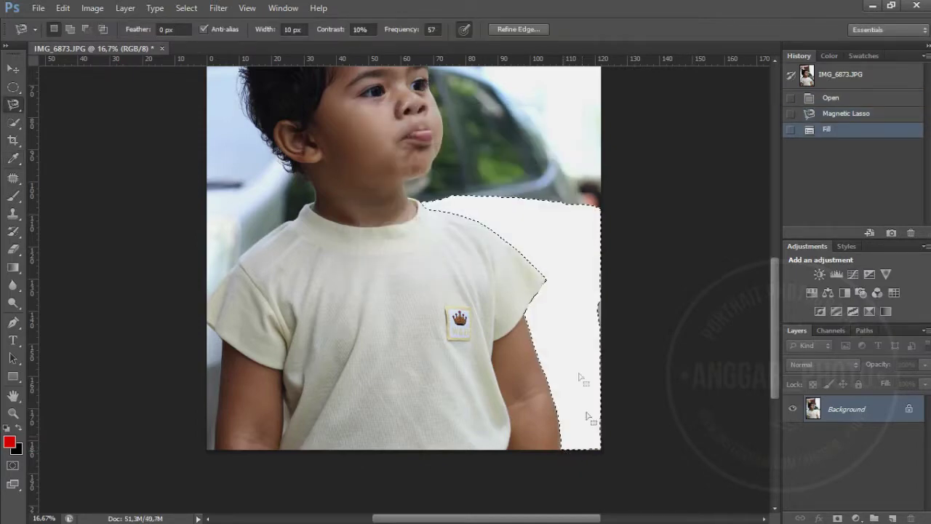
pyautogui.hotkey('ctrl', 'd')
# - Select the background in front of the boy's face, from the collar up to the forehead and out to the photo edge, with the Magnetic Lasso
pyautogui.scroll(5, 543, 263)
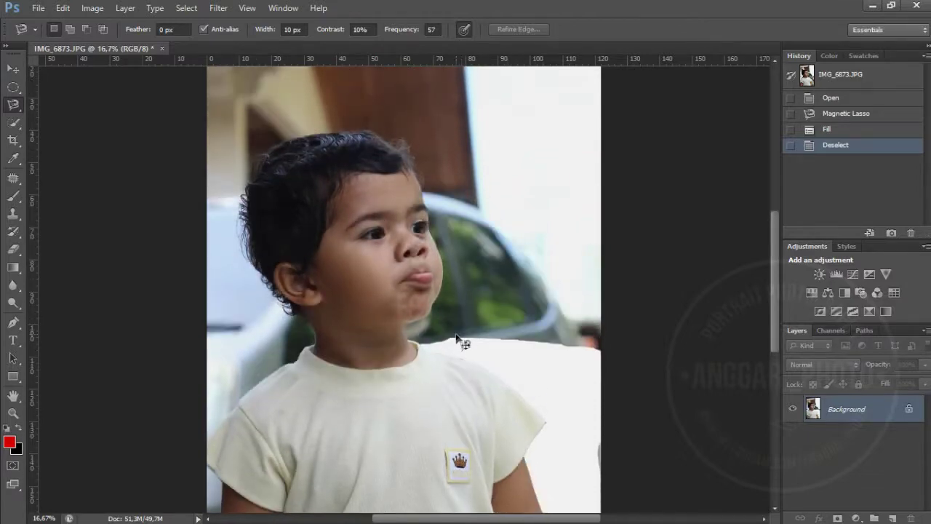
pyautogui.hotkey('ctrl', '+')
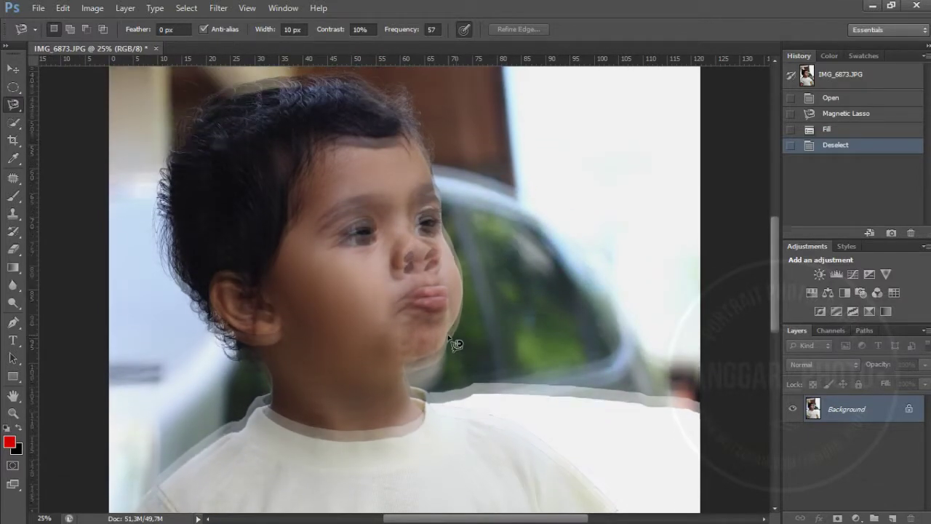
pyautogui.scroll(2, 448, 338)
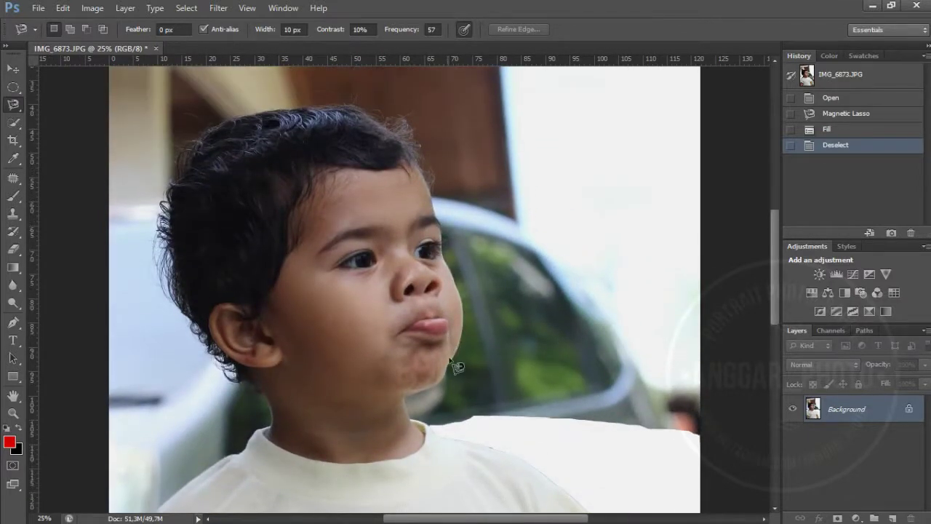
pyautogui.click(431, 428)
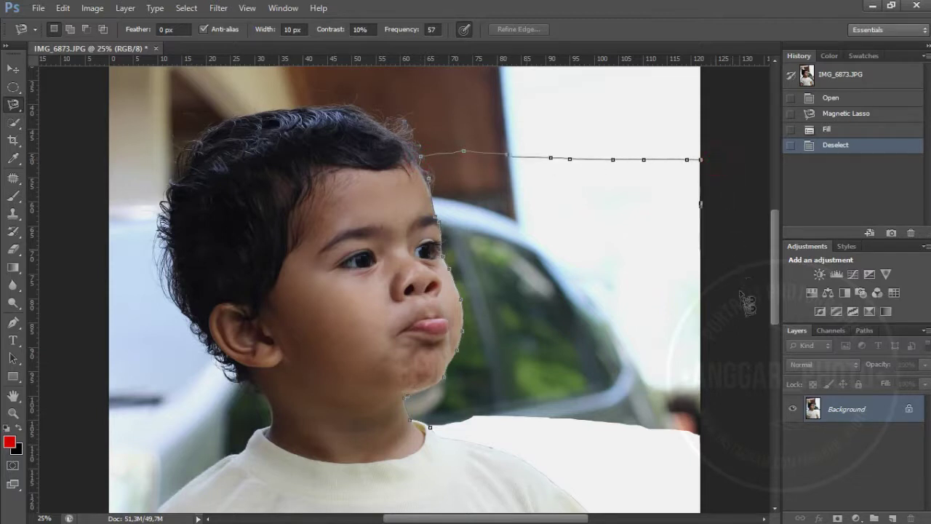
pyautogui.click(715, 463)
pyautogui.click(627, 447)
pyautogui.click(573, 438)
pyautogui.click(511, 432)
pyautogui.click(463, 428)
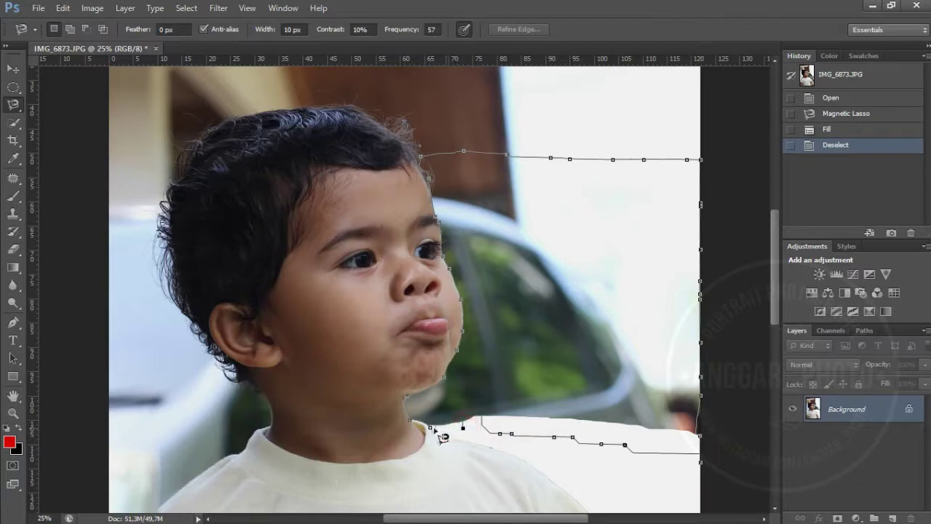
pyautogui.click(437, 431)
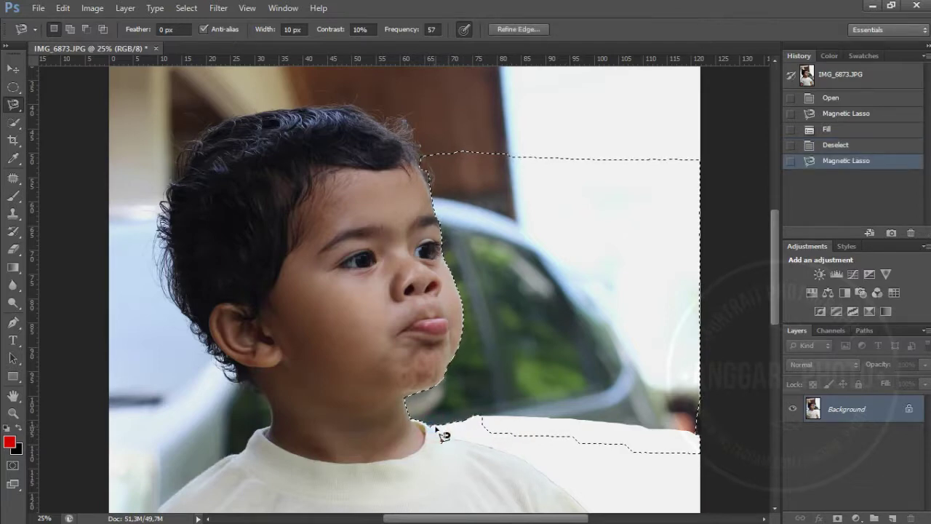
# - Fill the selected area in front of the face with white and deselect
pyautogui.hotkey('shift', 'F5')
pyautogui.press('Return')
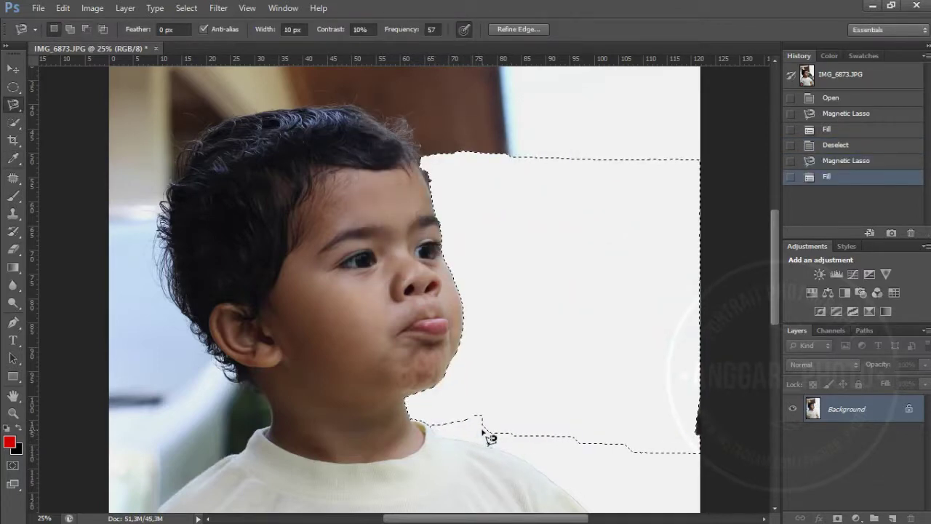
pyautogui.click(489, 425)
pyautogui.scroll(8, 524, 421)
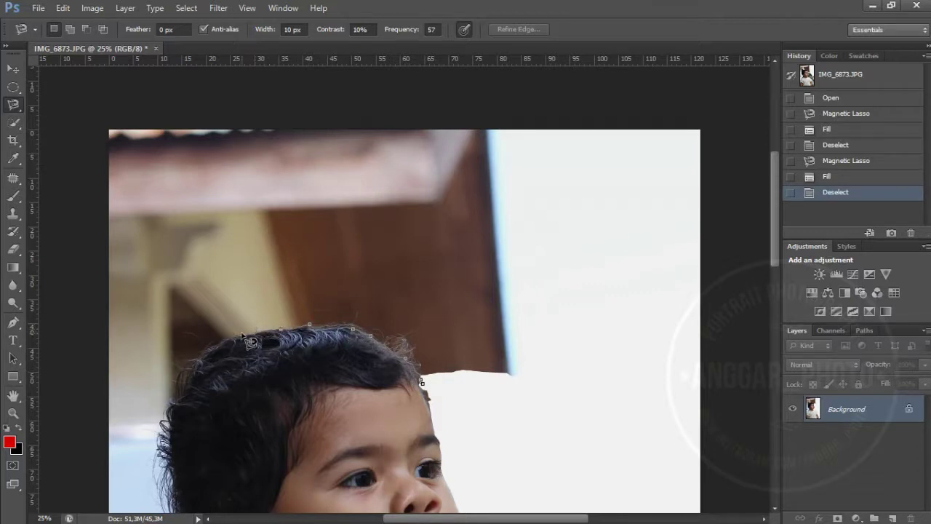
pyautogui.press('BackSpace')
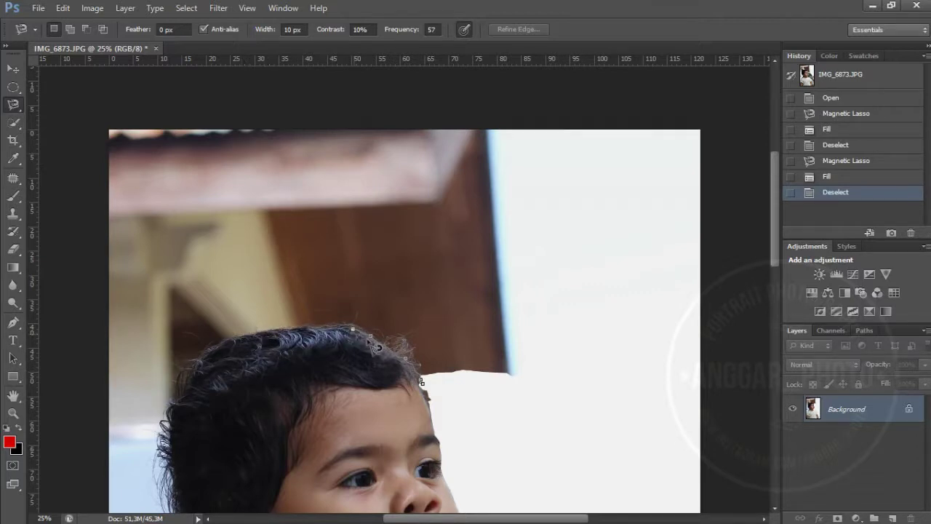
pyautogui.press('BackSpace')
pyautogui.press('BackSpace')
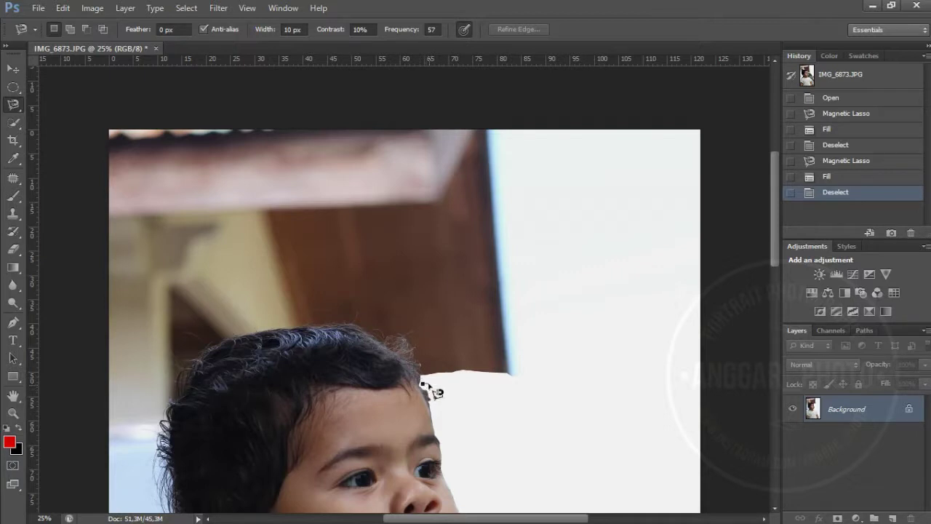
# - Select the background above and around the hair, out past the photo's upper edges, with the Polygonal Lasso
pyautogui.moveTo(13, 105); pyautogui.dragTo(40, 112)
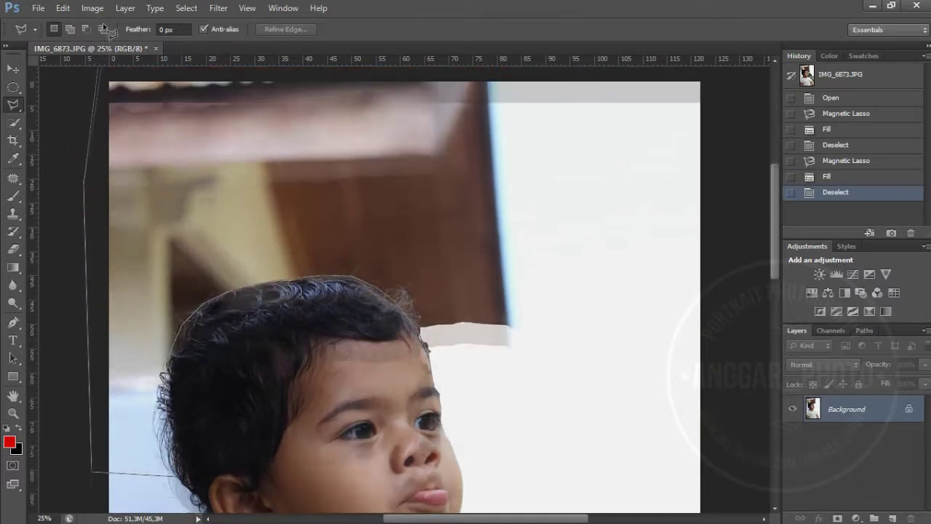
pyautogui.click(78, 120)
pyautogui.click(730, 100)
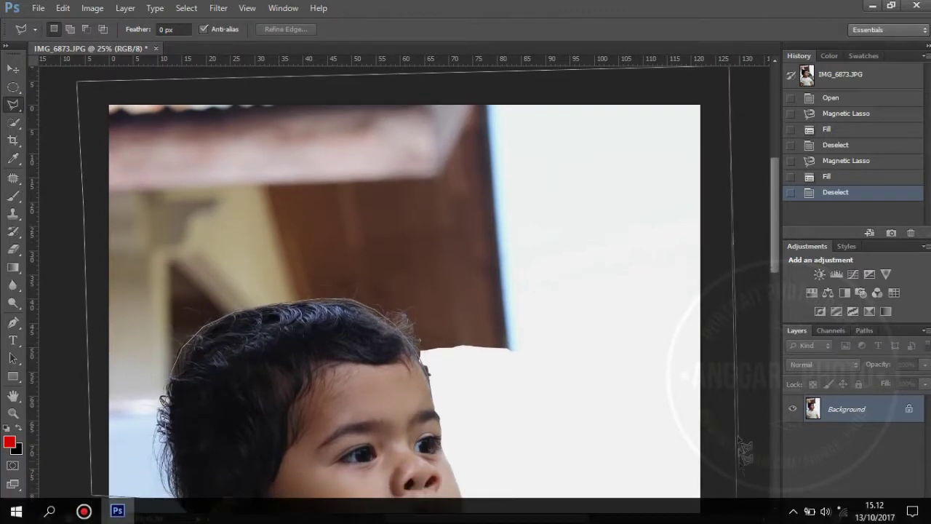
pyautogui.click(736, 434)
pyautogui.click(533, 418)
pyautogui.click(457, 379)
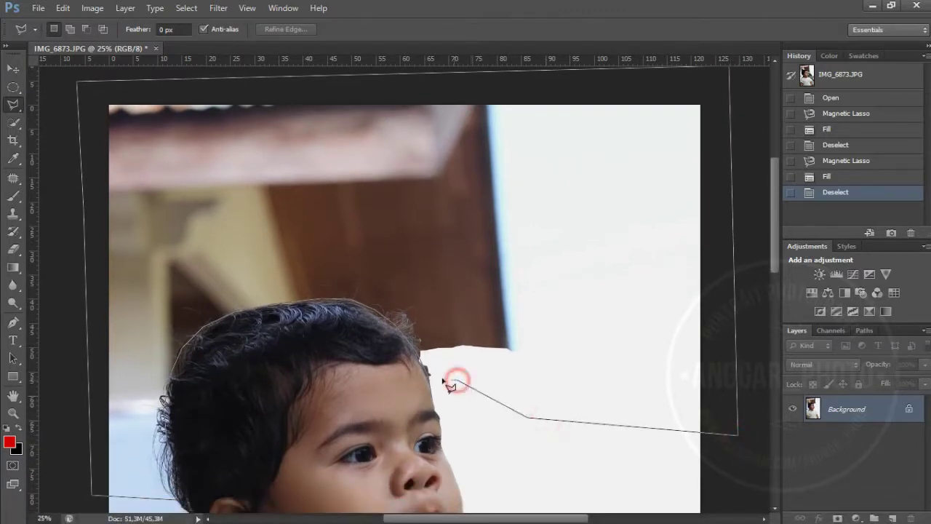
pyautogui.click(431, 378)
# - Fill the selected background around the hair with white at 100% opacity and deselect
pyautogui.hotkey('shift', 'F5')
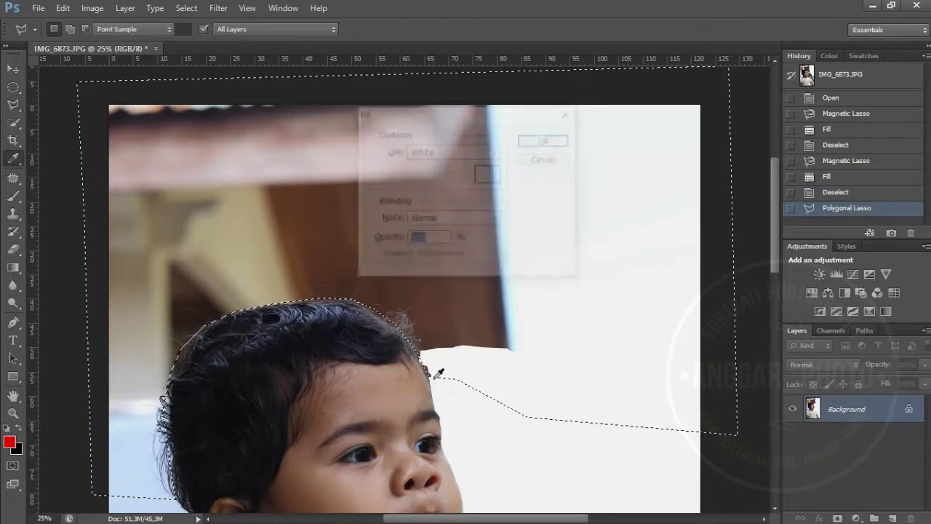
pyautogui.press('Return')
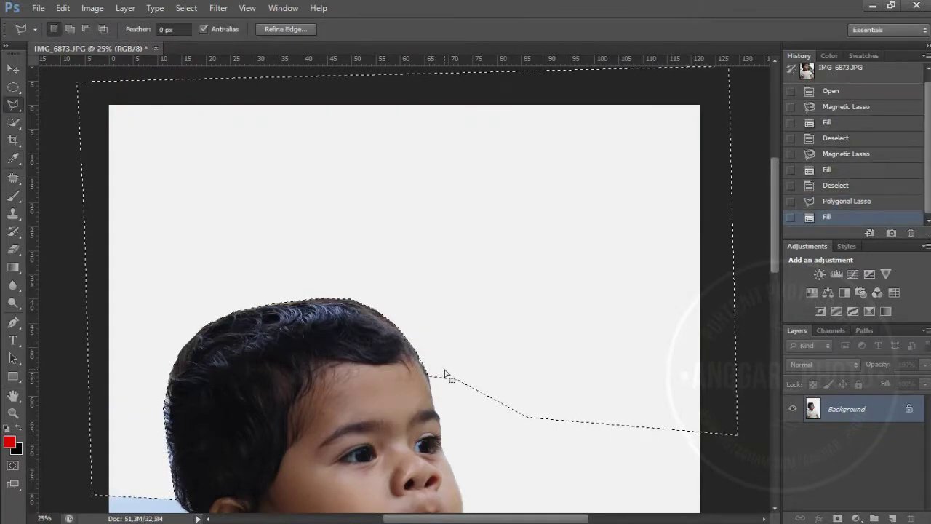
pyautogui.hotkey('ctrl', 'd')
# - Select the background behind the ear, neck and image-left shoulder with the Magnetic Lasso and fill it with white
pyautogui.scroll(-2, 449, 363)
pyautogui.scroll(-6, 455, 369)
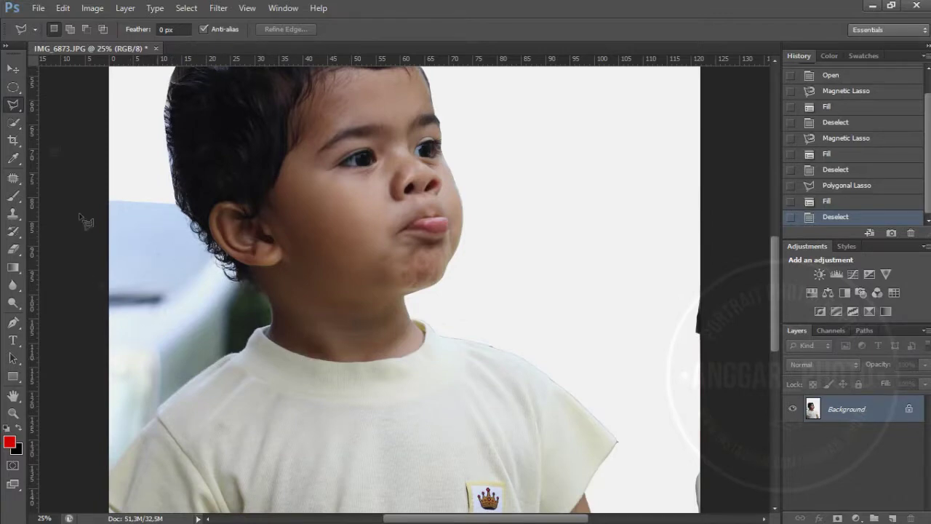
pyautogui.rightClick(13, 106)
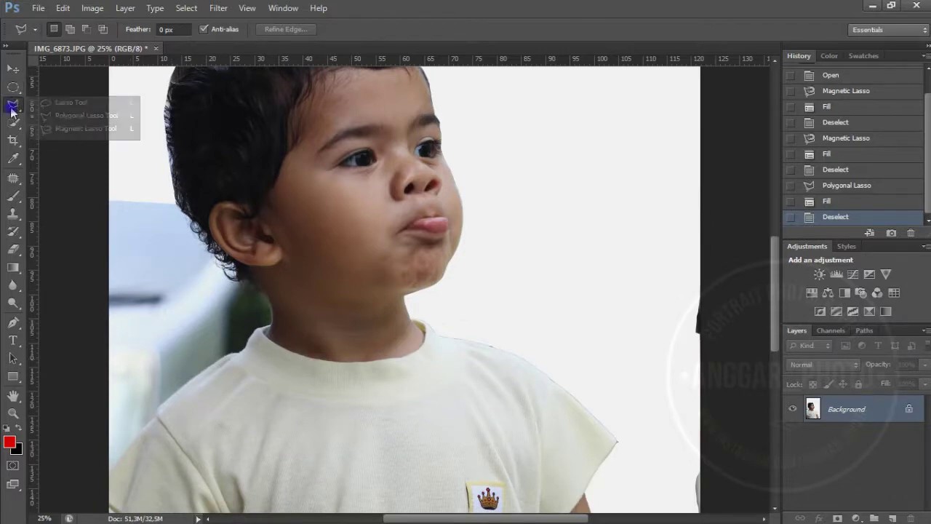
pyautogui.click(53, 129)
pyautogui.scroll(-2, 88, 336)
pyautogui.click(107, 429)
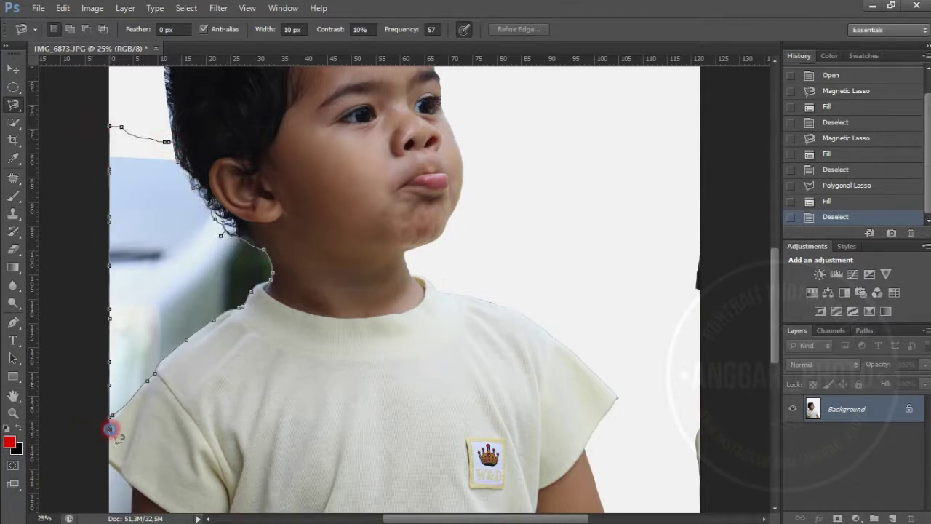
pyautogui.click(110, 429)
pyautogui.hotkey('shift', 'F5')
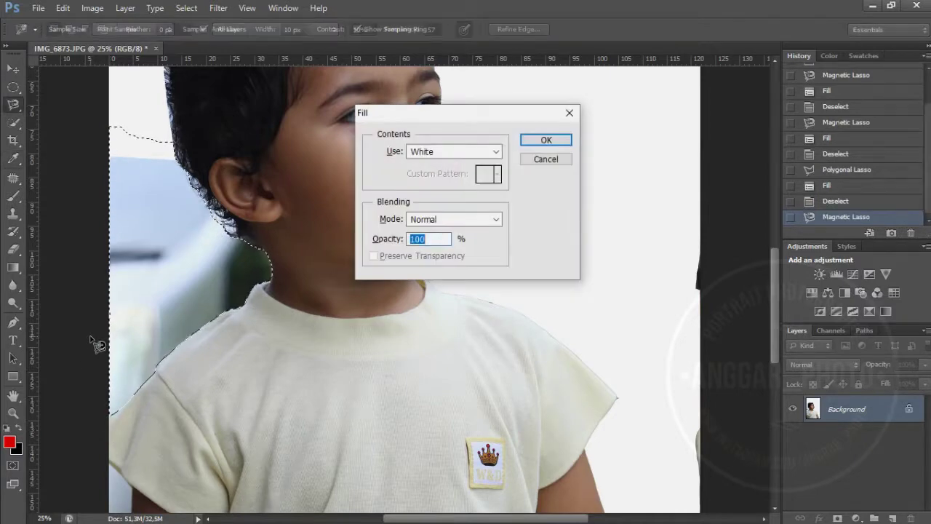
pyautogui.press('Return')
# - Select the narrow background strip beside the image-left arm with the Magnetic Lasso, fill it with white and deselect
pyautogui.scroll(-8, 93, 338)
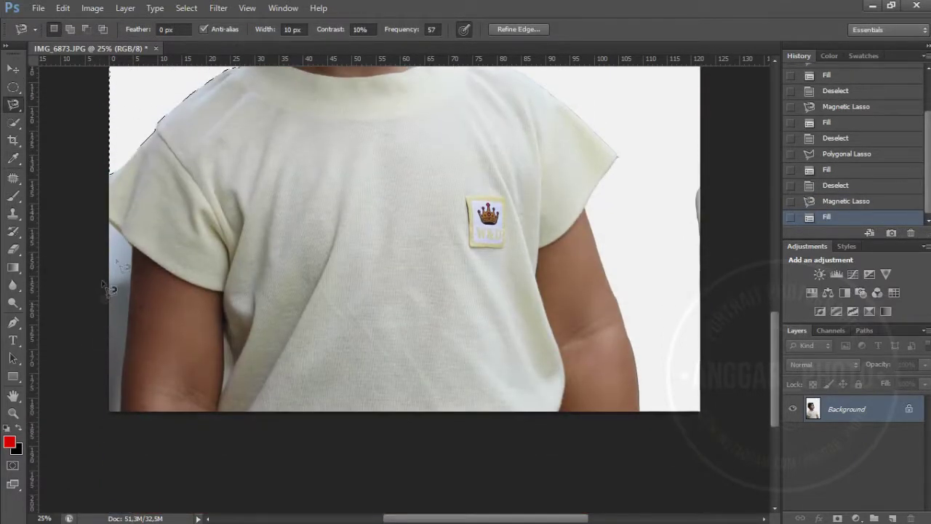
pyautogui.click(108, 220)
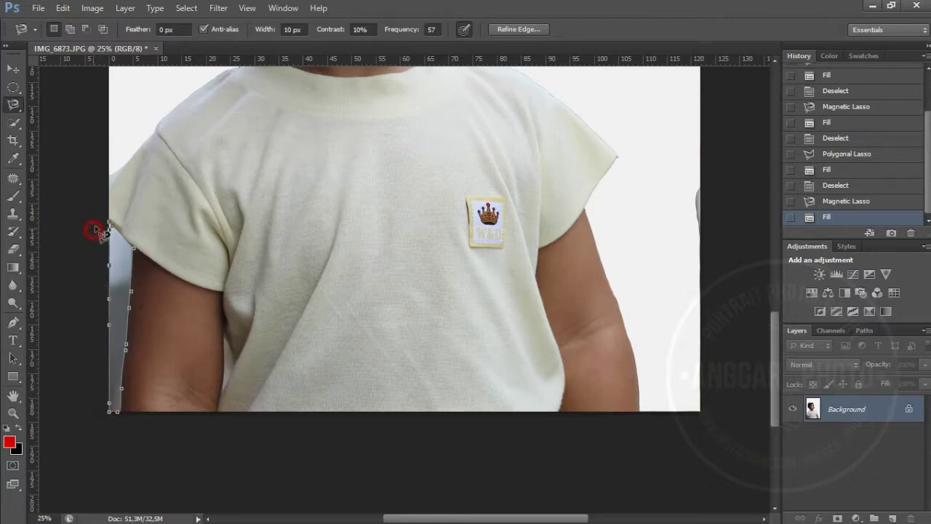
pyautogui.click(115, 227)
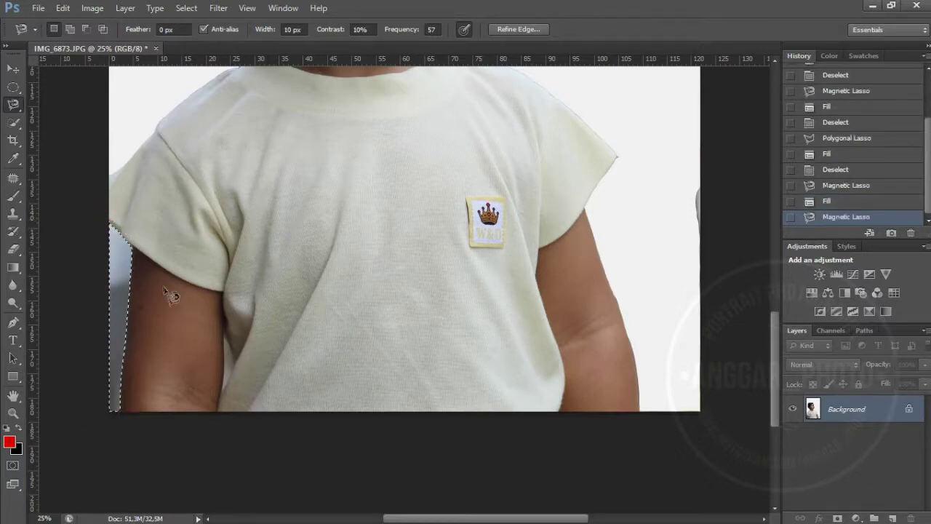
pyautogui.hotkey('shift', 'F5')
pyautogui.press('Return')
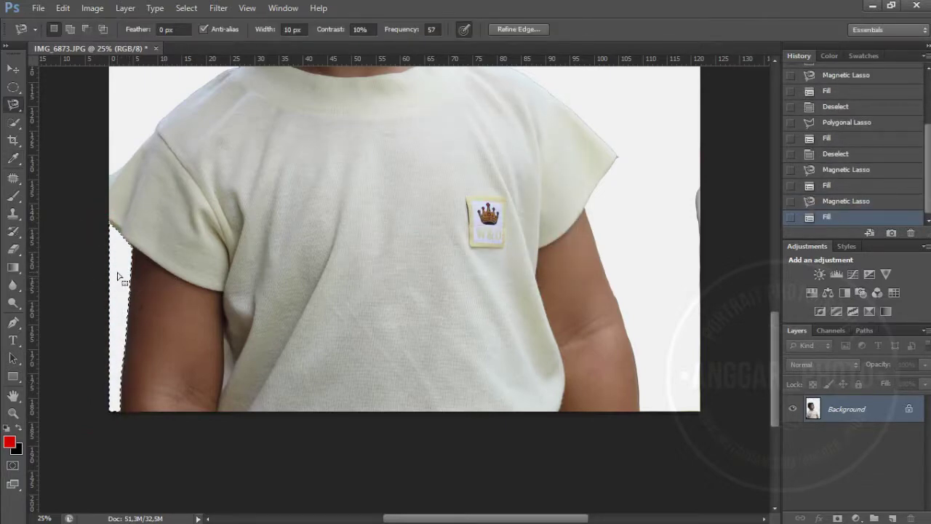
pyautogui.hotkey('ctrl', 'd')
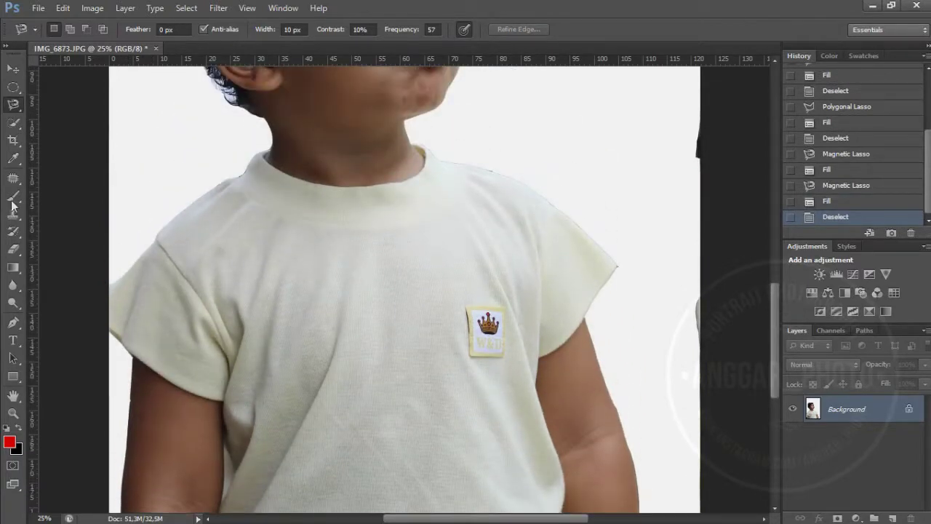
# - Set the foreground colour to white
pyautogui.press('i')
pyautogui.click(10, 444)
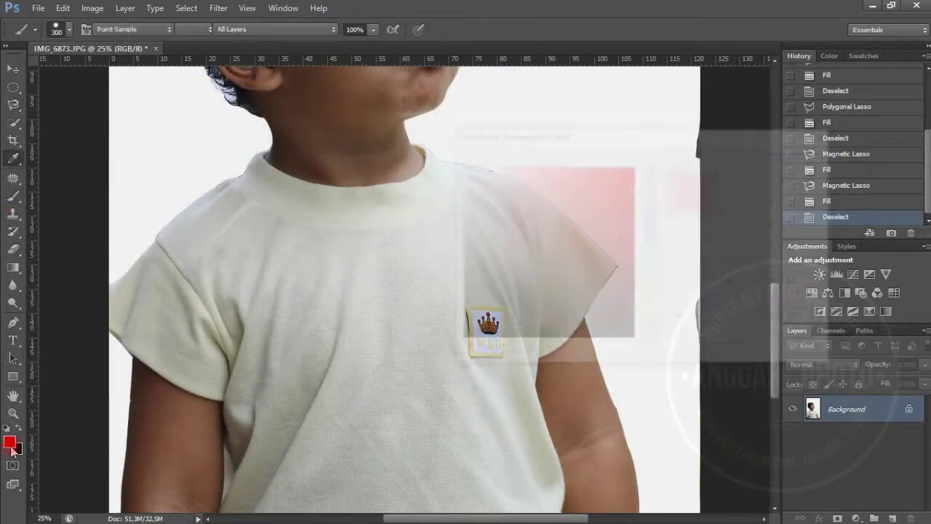
pyautogui.moveTo(515, 299); pyautogui.dragTo(442, 115)
pyautogui.click(779, 161)
# - Paint white over the dark remnants along the photo's right edge with the 300 px brush
pyautogui.press('b')
pyautogui.moveTo(706, 122); pyautogui.dragTo(708, 386)
pyautogui.scroll(-3, 707, 318)
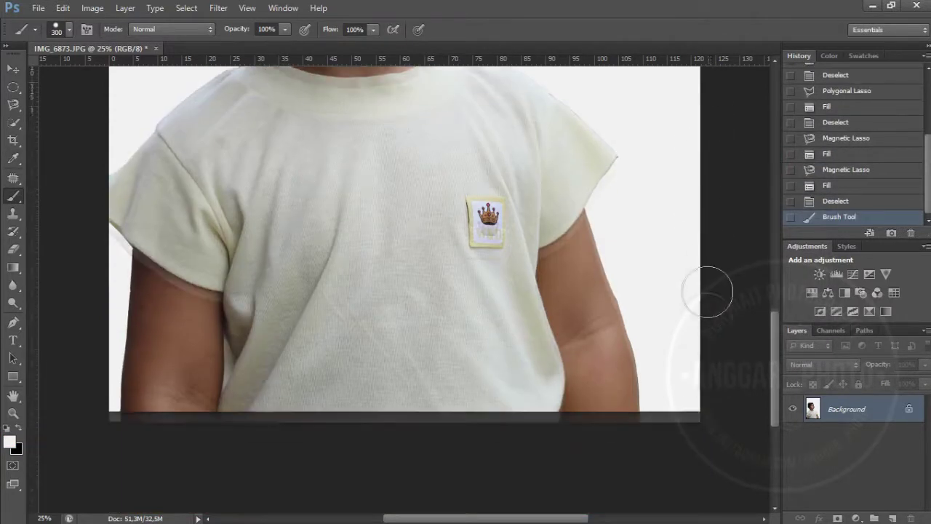
pyautogui.moveTo(711, 258); pyautogui.dragTo(696, 412)
# - Reduce the brush size to 150 px and paint white over background leftovers beside the neck and above the image-right shoulder
pyautogui.scroll(5, 695, 397)
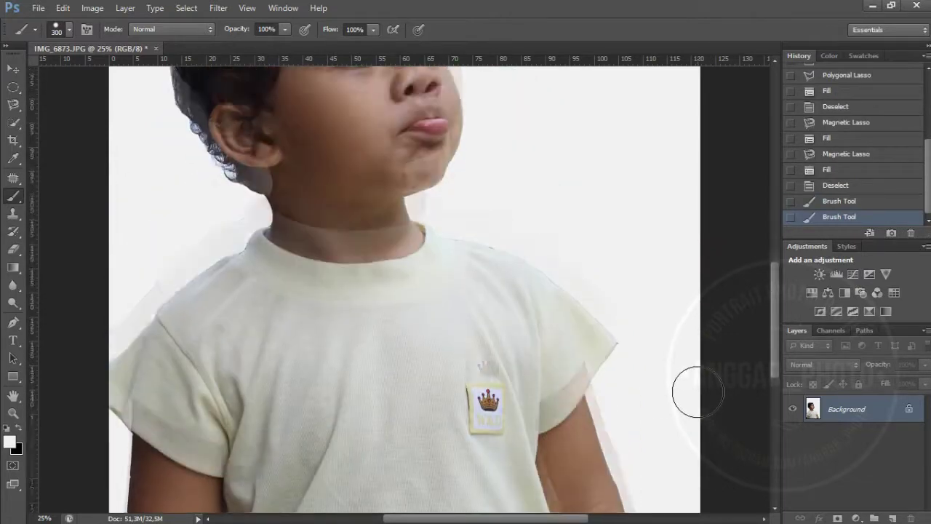
pyautogui.scroll(3, 697, 392)
pyautogui.press('[')
pyautogui.press('[')
pyautogui.press('[')
pyautogui.press('[')
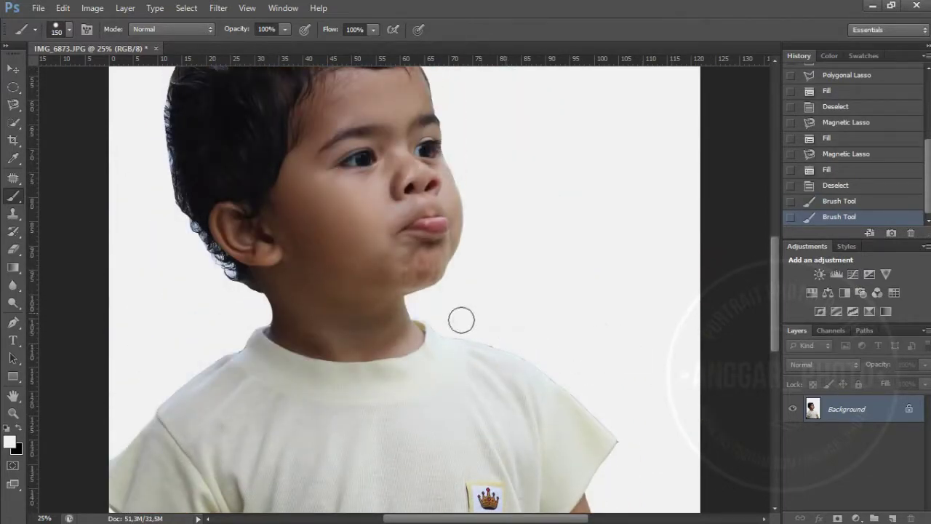
pyautogui.moveTo(441, 312); pyautogui.dragTo(553, 318)
pyautogui.scroll(2, 556, 313)
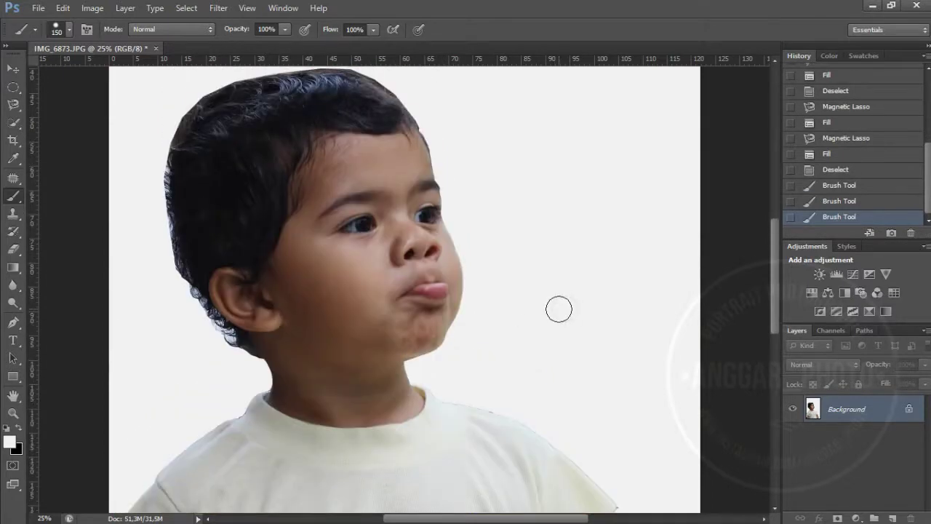
pyautogui.scroll(-2, 632, 380)
pyautogui.moveTo(622, 366)
pyautogui.mouseDown()
pyautogui.moveTo(521, 301)
pyautogui.moveTo(570, 355)
pyautogui.moveTo(621, 372)
pyautogui.mouseUp()
pyautogui.scroll(2, 636, 373)
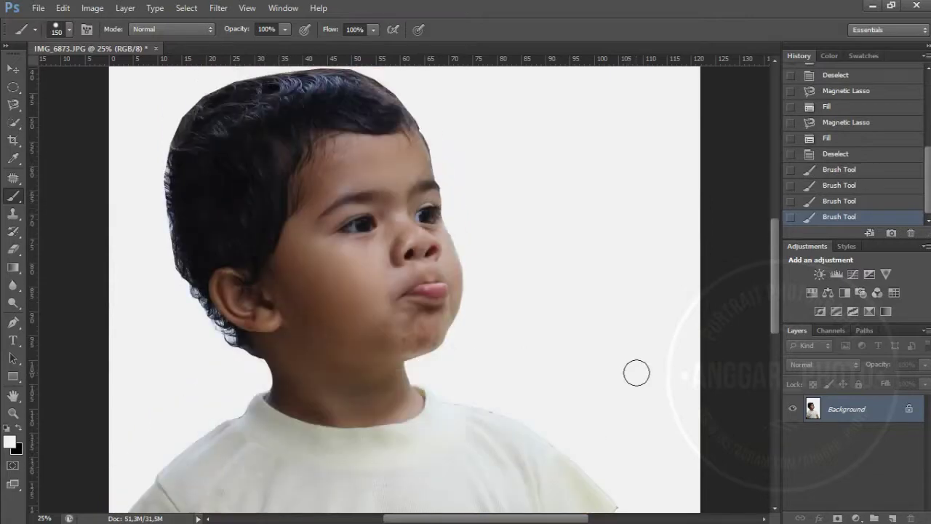
pyautogui.scroll(4, 636, 373)
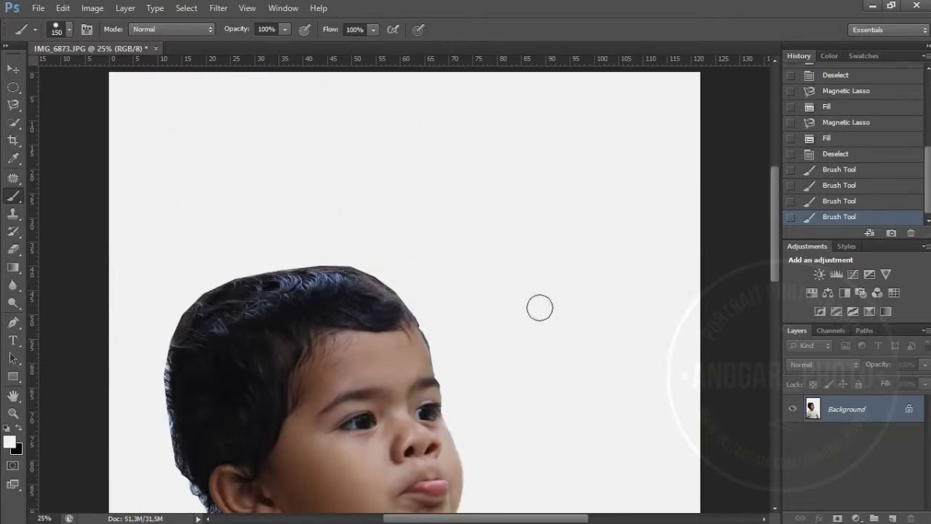
# - Paint white over the ragged dark fringe along the back of the hair, behind the ear and down to the nape
pyautogui.scroll(-3, 409, 264)
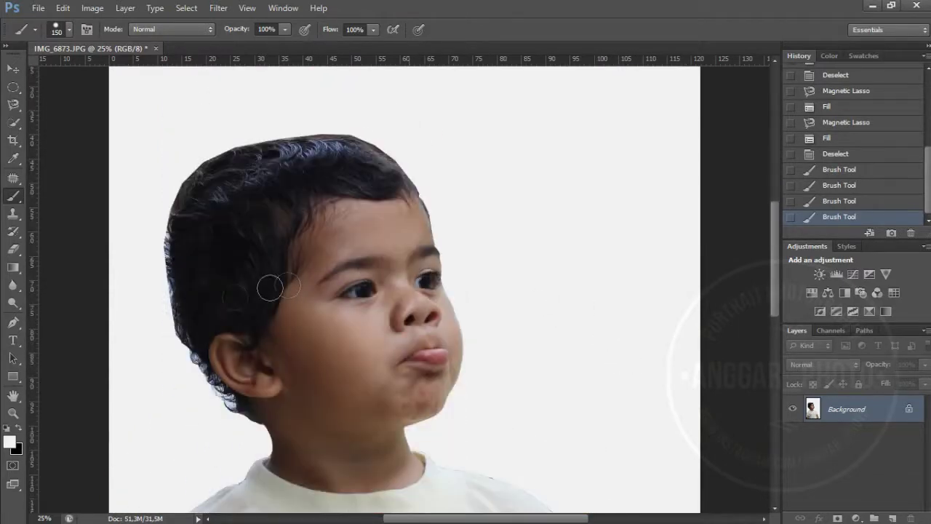
pyautogui.scroll(-4, 218, 313)
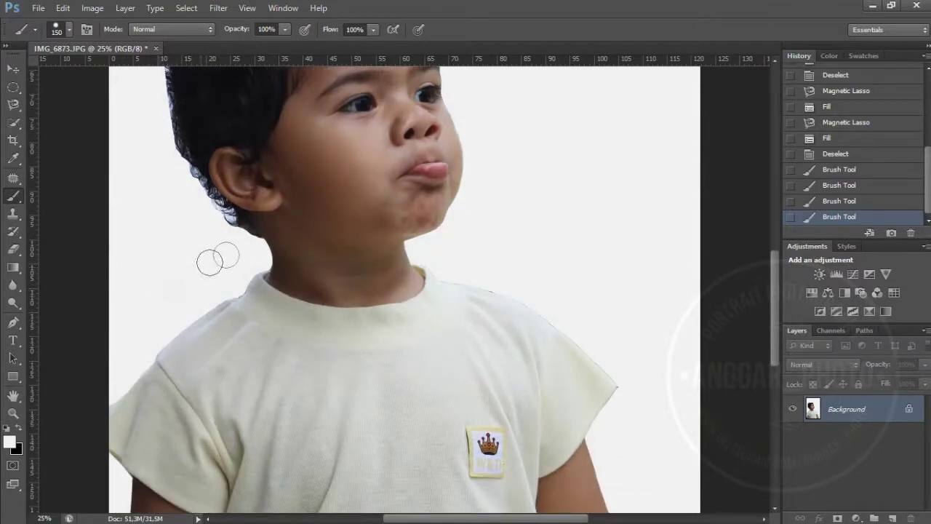
pyautogui.moveTo(206, 212)
pyautogui.mouseDown()
pyautogui.moveTo(183, 179)
pyautogui.moveTo(215, 218)
pyautogui.moveTo(182, 175)
pyautogui.moveTo(178, 186)
pyautogui.mouseUp()
pyautogui.scroll(3, 162, 255)
pyautogui.scroll(2, 162, 258)
pyautogui.moveTo(160, 264); pyautogui.dragTo(167, 295)
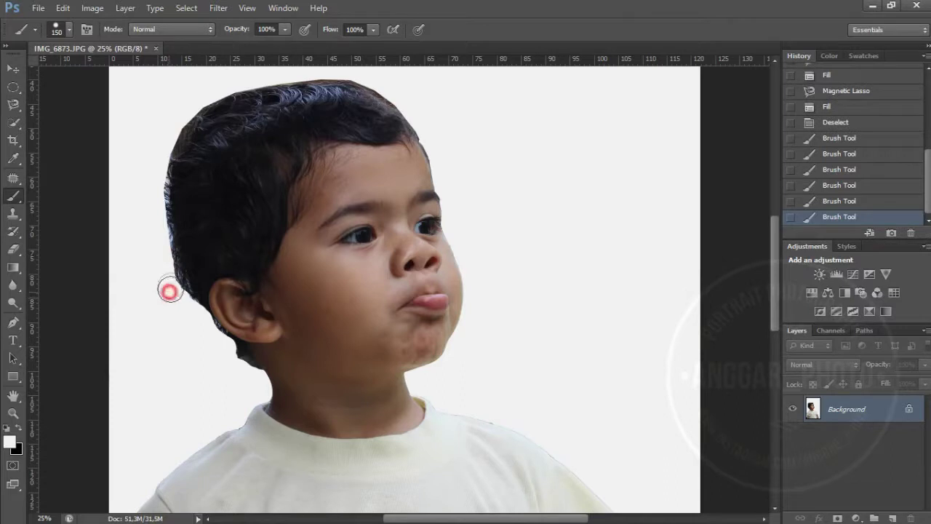
pyautogui.moveTo(165, 252)
pyautogui.mouseDown()
pyautogui.moveTo(157, 176)
pyautogui.moveTo(170, 115)
pyautogui.mouseUp()
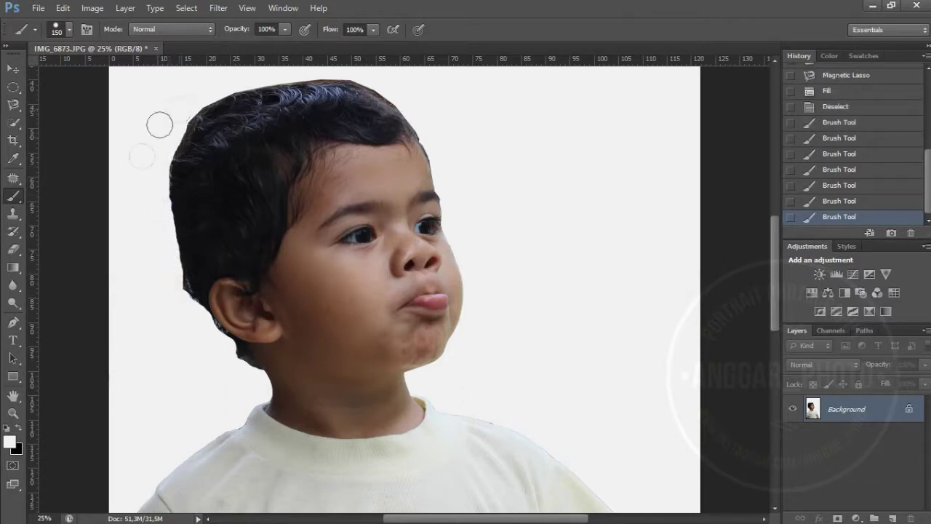
pyautogui.moveTo(171, 278)
pyautogui.mouseDown()
pyautogui.moveTo(184, 311)
pyautogui.moveTo(168, 267)
pyautogui.mouseUp()
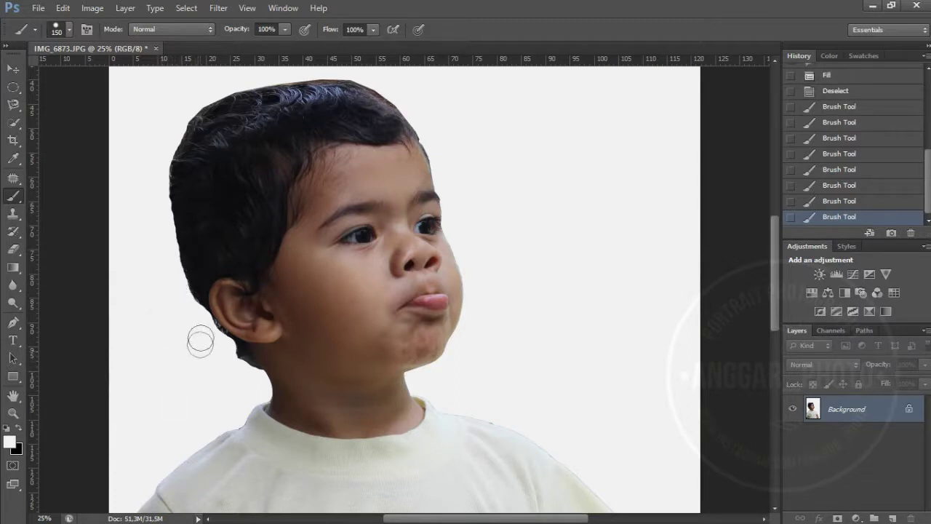
pyautogui.moveTo(204, 331); pyautogui.dragTo(241, 373)
# - Paint white over the background leftovers along the outer edge of the image-left shoulder and sleeve, and check the whole photo
pyautogui.scroll(-5, 179, 397)
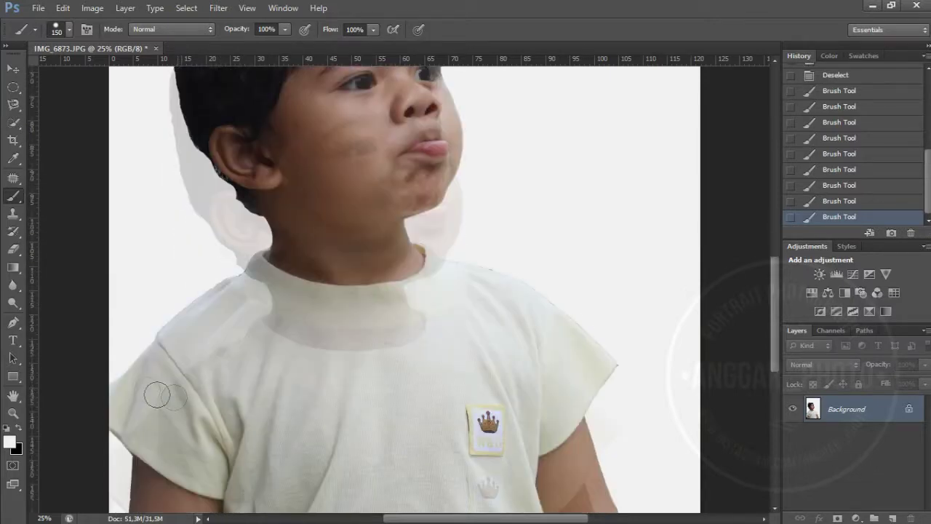
pyautogui.moveTo(131, 356)
pyautogui.mouseDown()
pyautogui.moveTo(121, 354)
pyautogui.moveTo(113, 373)
pyautogui.mouseUp()
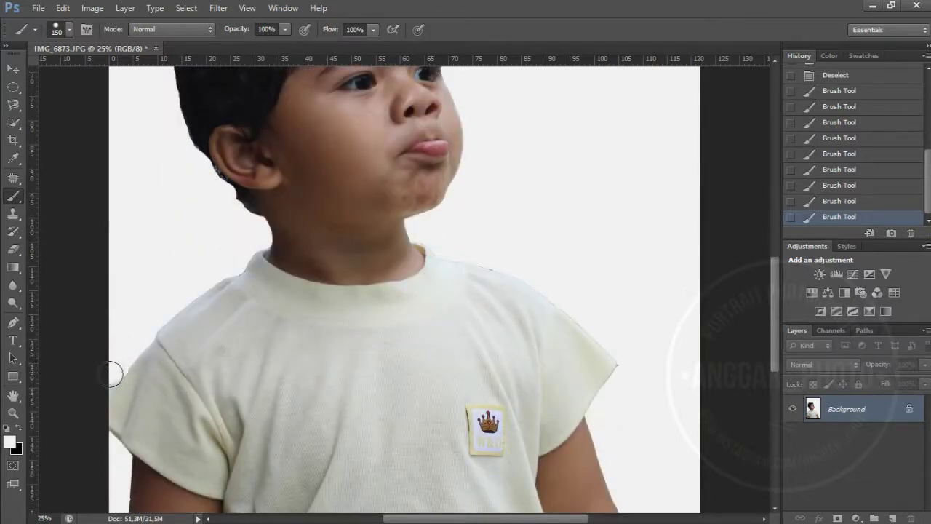
pyautogui.moveTo(89, 403); pyautogui.dragTo(86, 405)
pyautogui.scroll(-5, 86, 405)
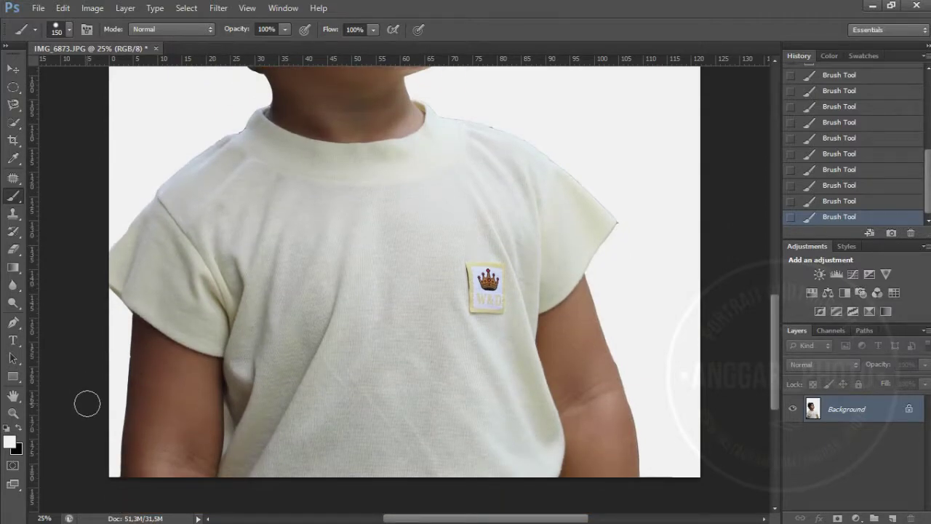
pyautogui.scroll(8, 87, 404)
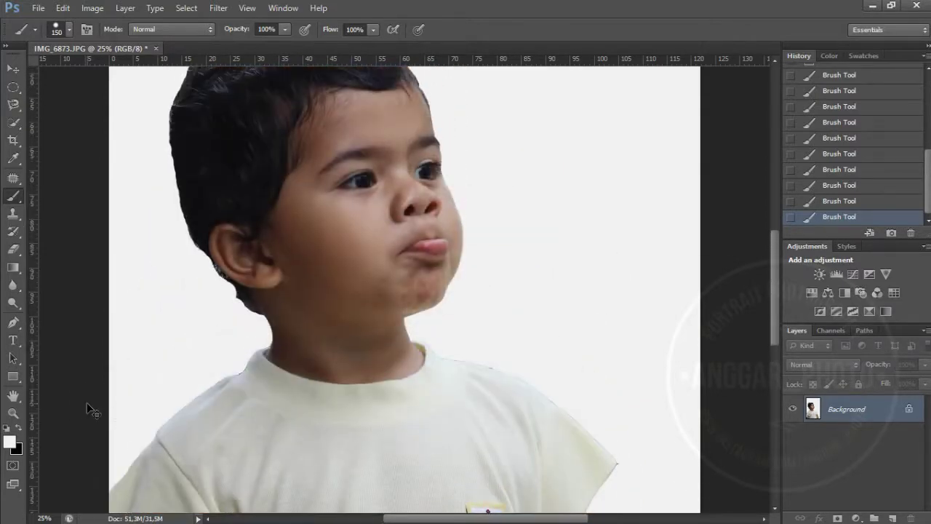
pyautogui.hotkey('ctrl', '0')
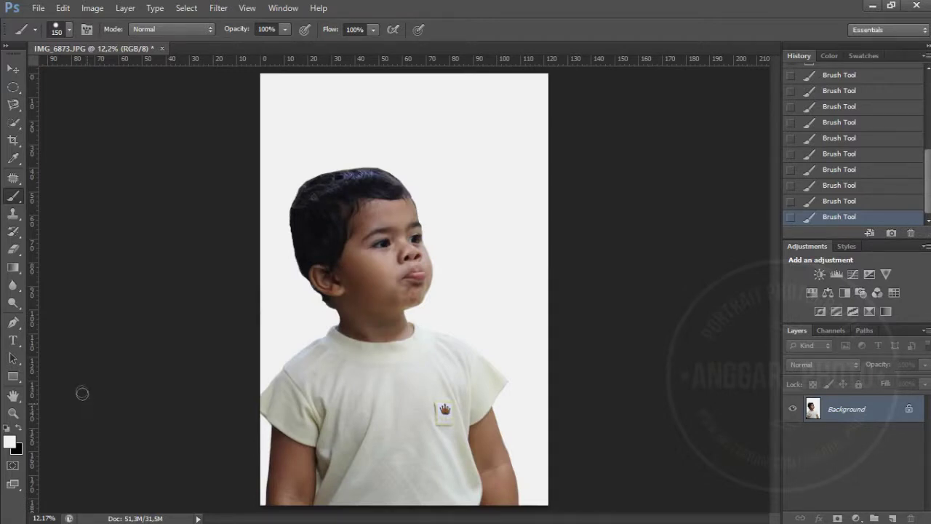
# - Duplicate the Background layer as "Background copy" within the same document
pyautogui.rightClick(862, 420)
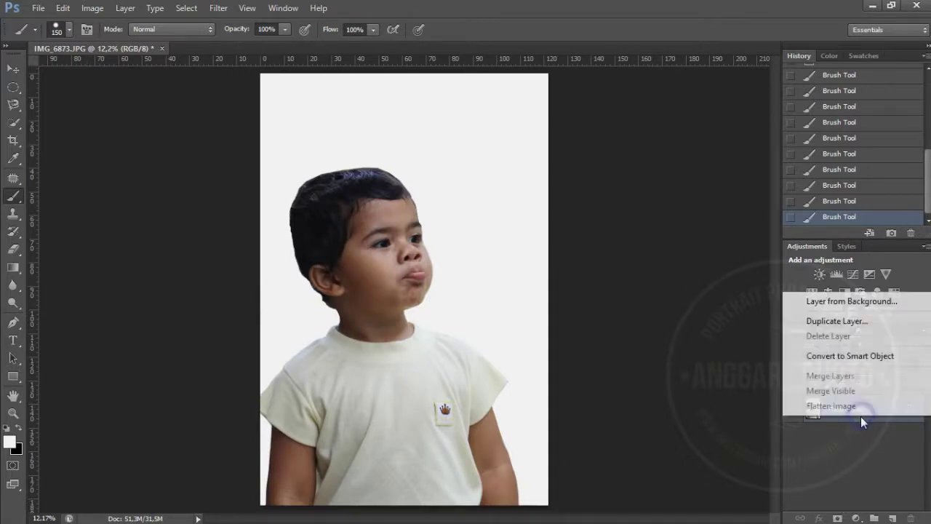
pyautogui.click(847, 321)
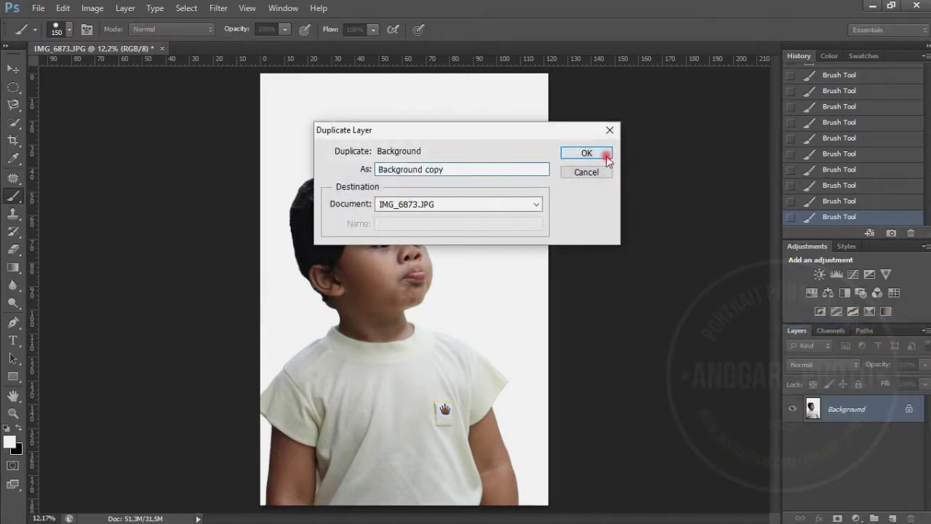
pyautogui.click(608, 156)
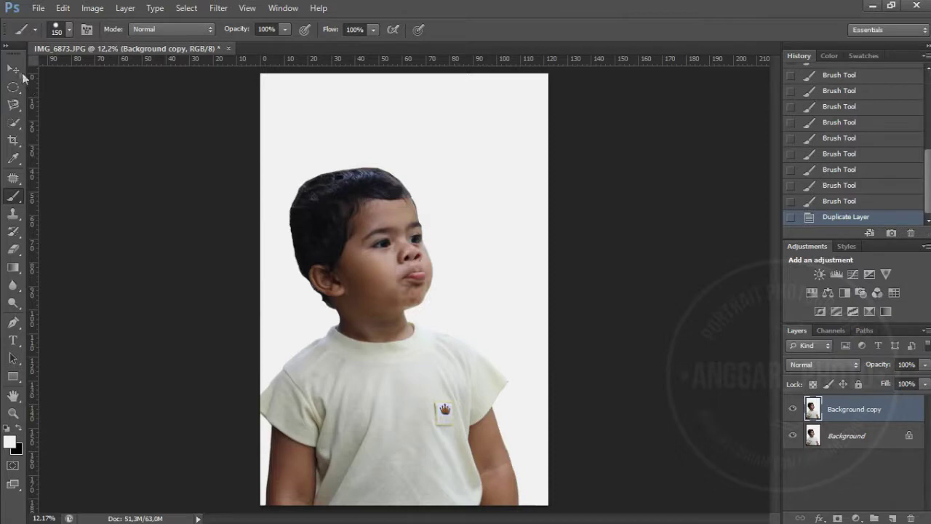
# - Scale the Background copy layer proportionally to about 109.72% from its upper-right corner, keeping the lower-left corner in place
pyautogui.click(13, 68)
pyautogui.click(185, 30)
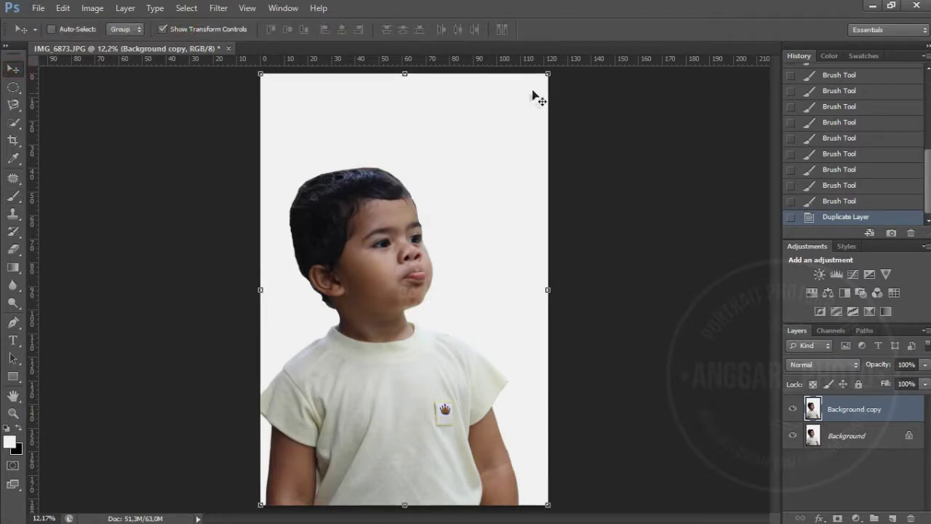
pyautogui.click(548, 74)
pyautogui.moveTo(548, 74); pyautogui.dragTo(577, 43)
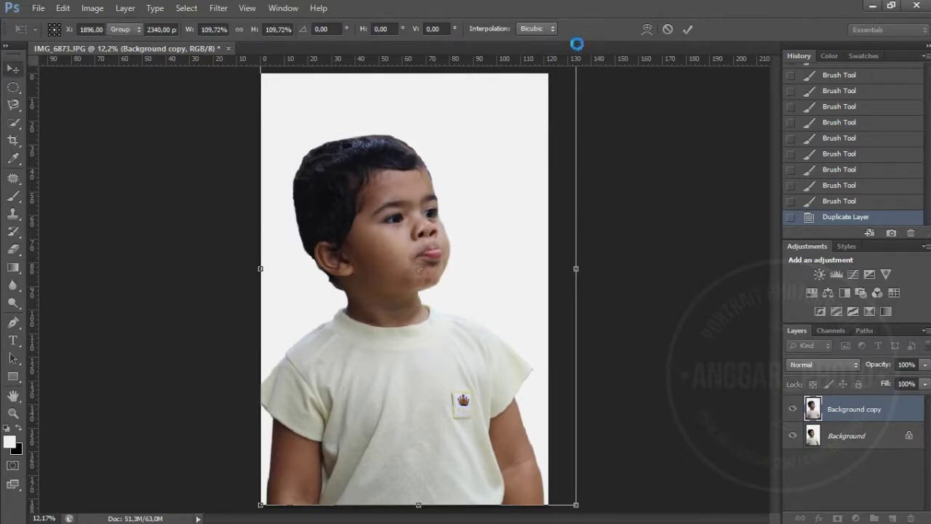
pyautogui.press('Return')
# - Flatten the image into a single Background layer
pyautogui.click(860, 440)
pyautogui.rightClick(861, 440)
pyautogui.click(862, 427)
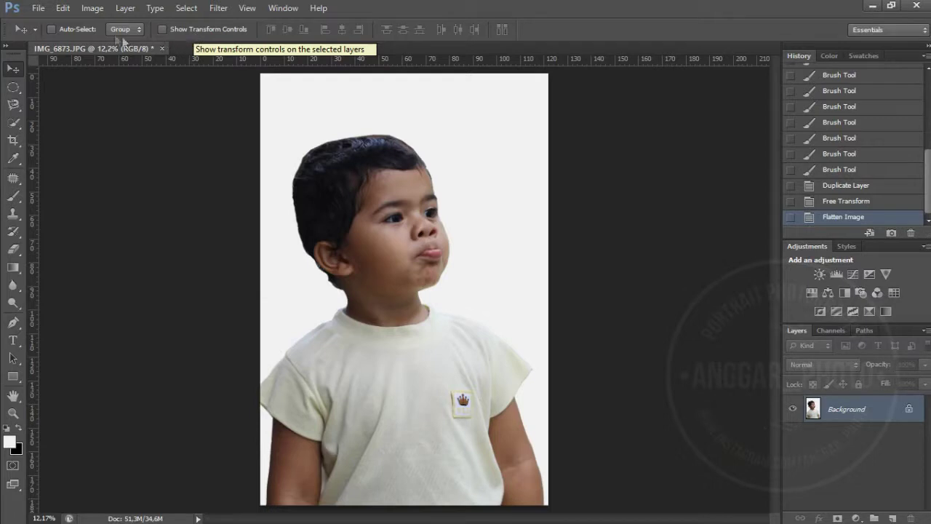
# - Define the flattened portrait as a pattern named "anggar photo"
pyautogui.click(68, 8)
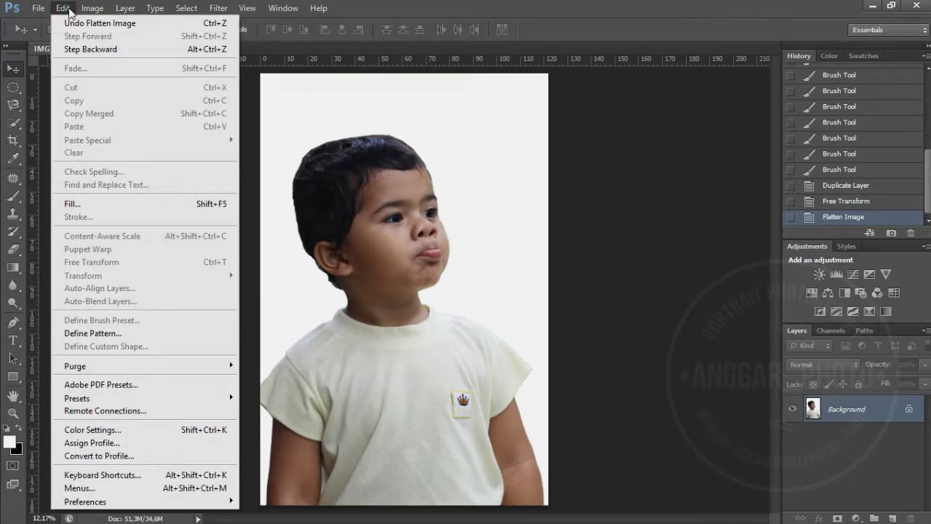
pyautogui.click(98, 336)
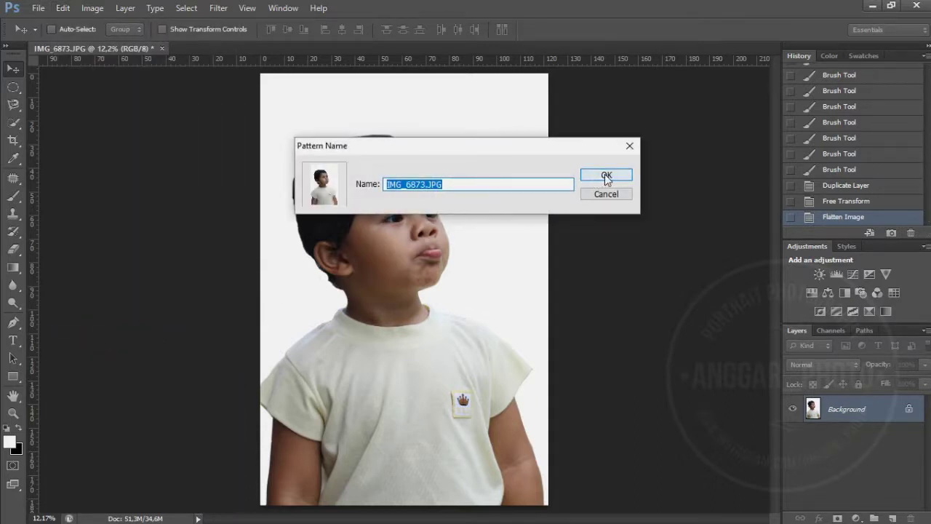
pyautogui.write('ang')
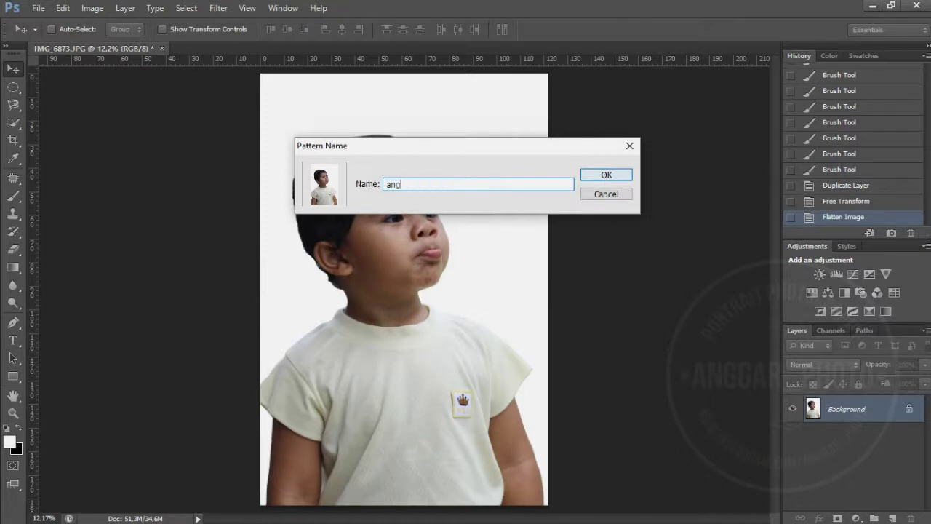
pyautogui.write('gar photo')
pyautogui.click(606, 178)
pyautogui.click(606, 178)
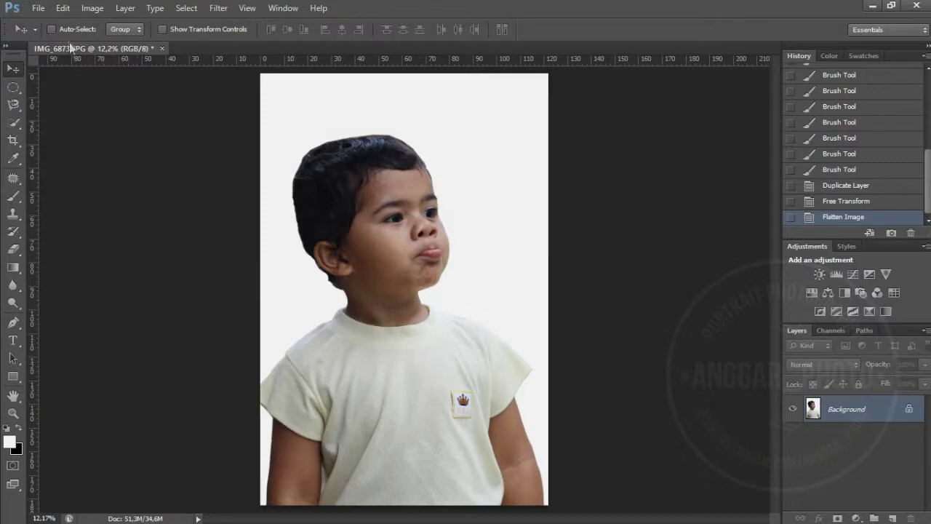
# - Create a new document 3456 pixels wide and 5184 pixels high at 72 pixels/inch, with RGB colour and white background contents
pyautogui.click(42, 8)
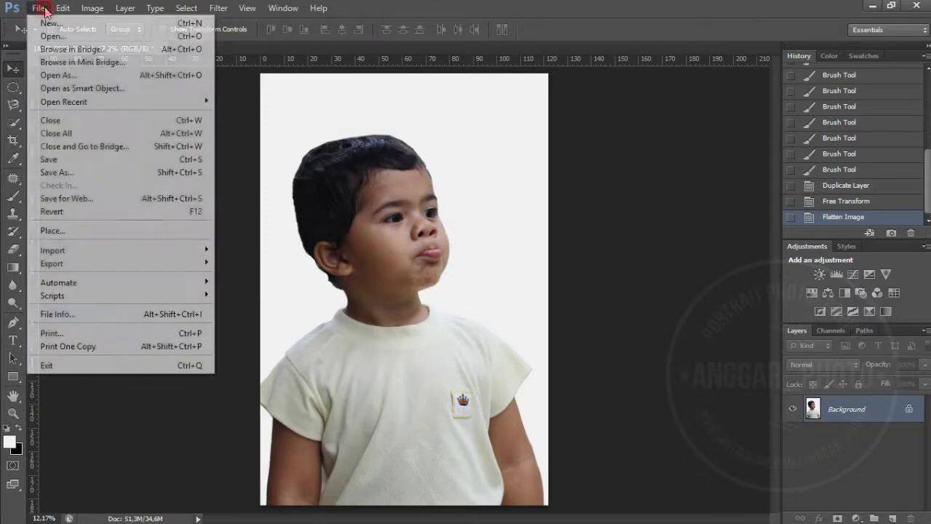
pyautogui.click(46, 23)
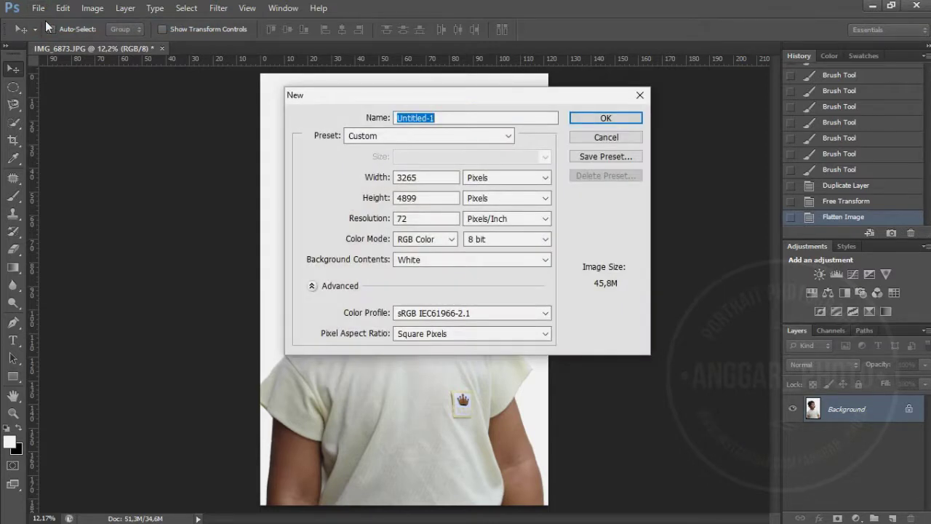
pyautogui.click(428, 178)
pyautogui.moveTo(428, 177); pyautogui.dragTo(374, 172)
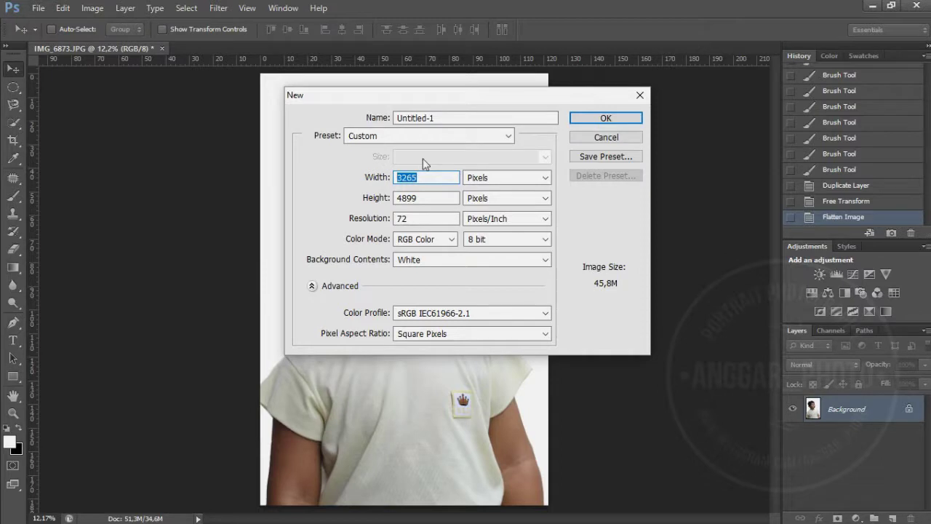
pyautogui.write('3456')
pyautogui.moveTo(431, 200); pyautogui.dragTo(382, 198)
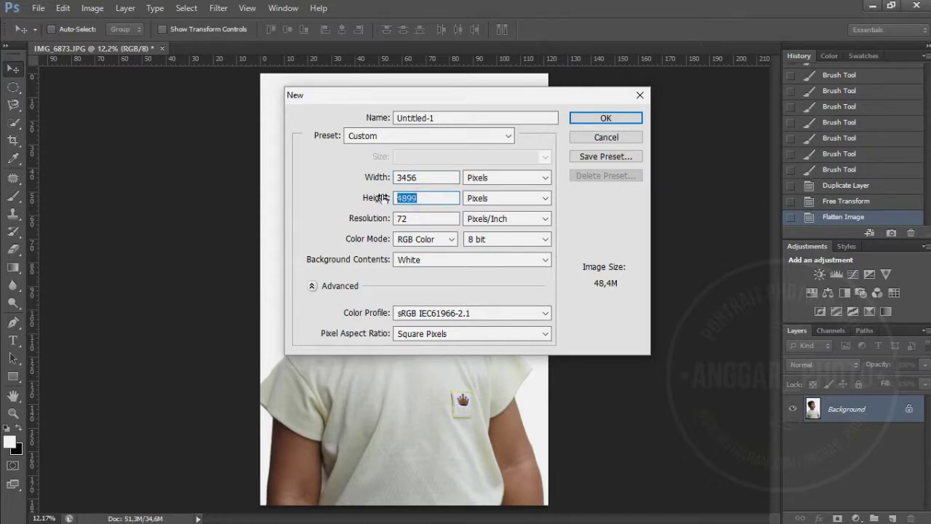
pyautogui.write('5')
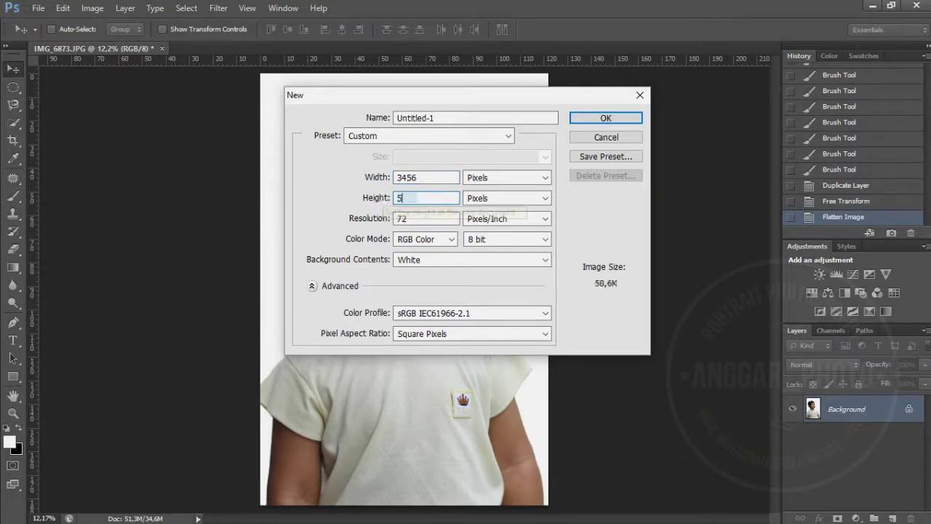
pyautogui.write('184')
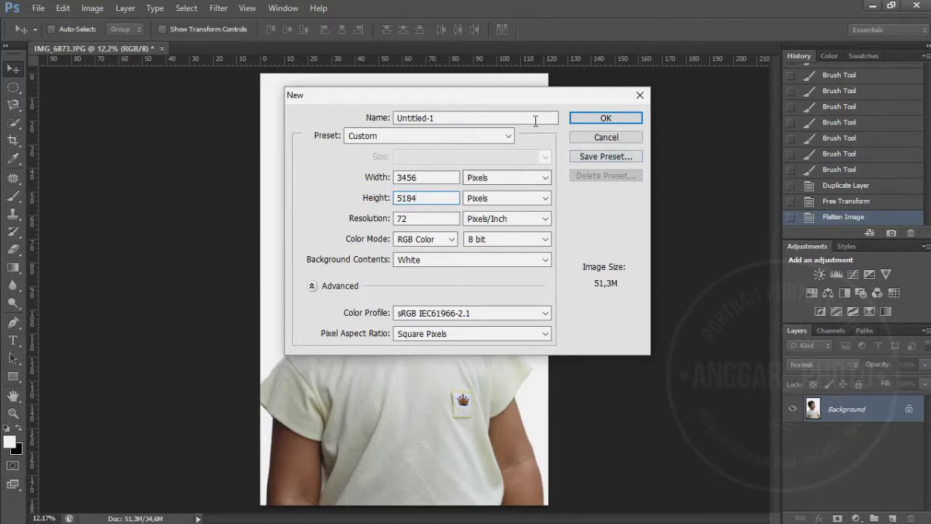
pyautogui.click(572, 117)
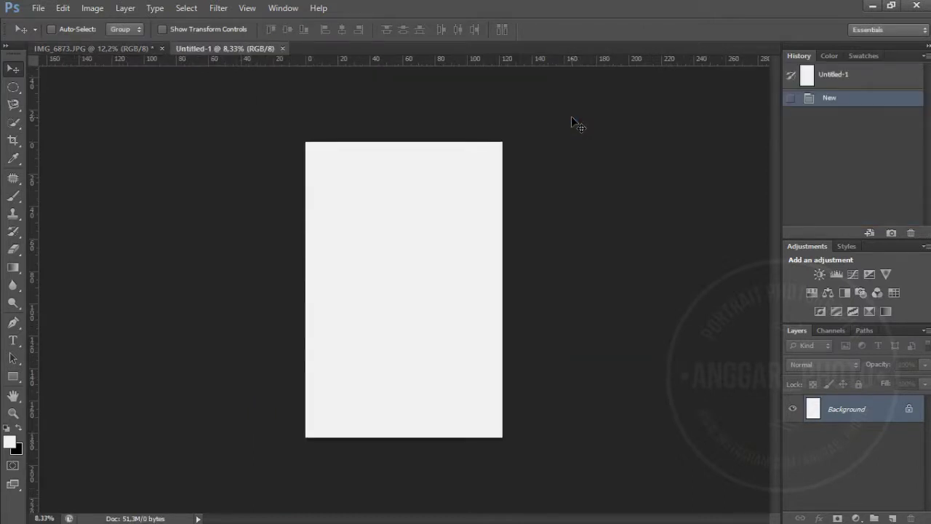
pyautogui.hotkey('ctrl', '0')
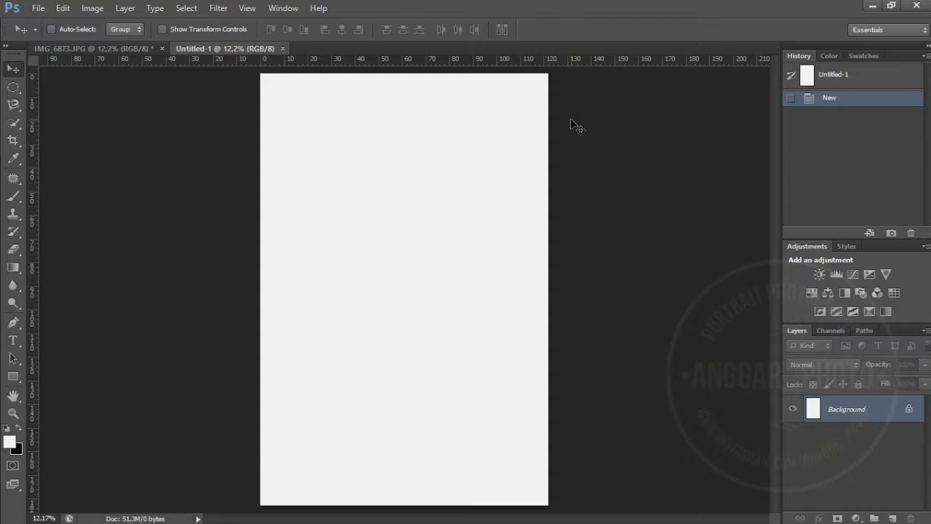
# - Fill the new document's Background layer with black in Normal mode at 100% opacity
pyautogui.click(63, 9)
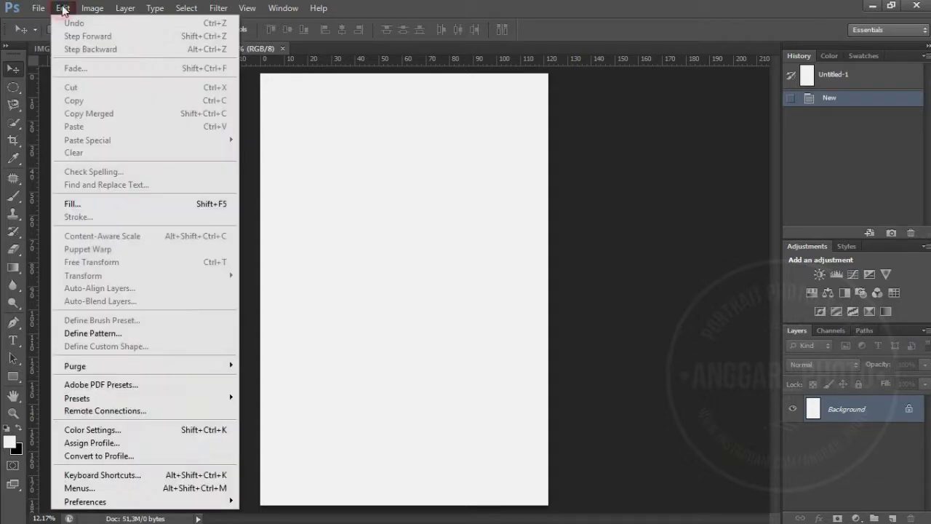
pyautogui.click(72, 203)
pyautogui.click(430, 152)
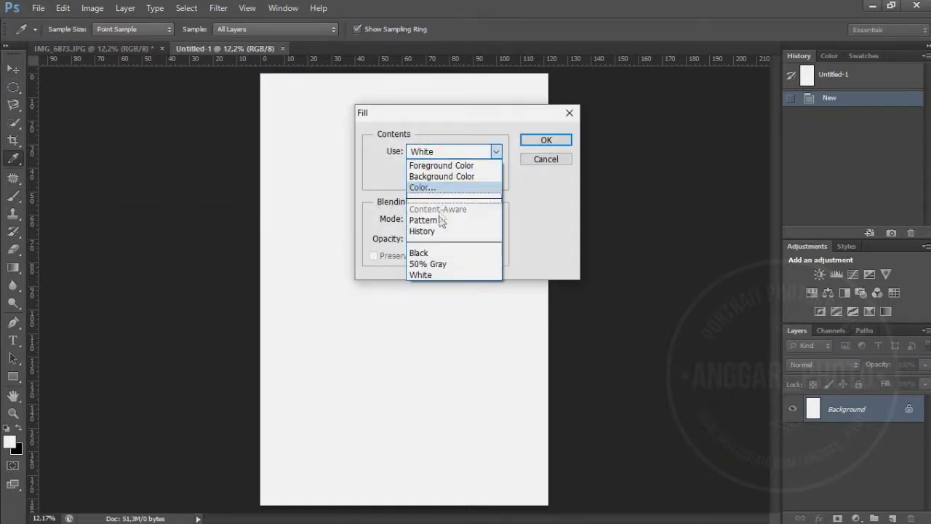
pyautogui.click(442, 253)
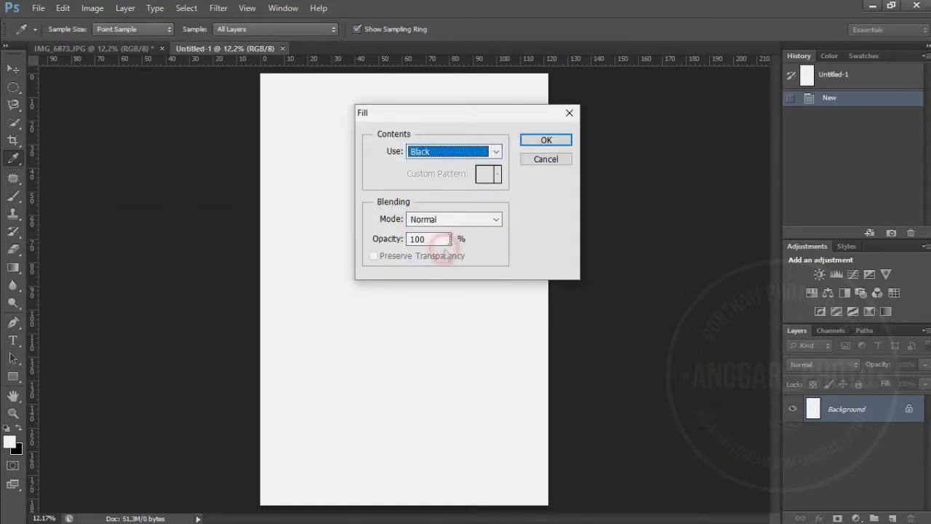
pyautogui.click(555, 140)
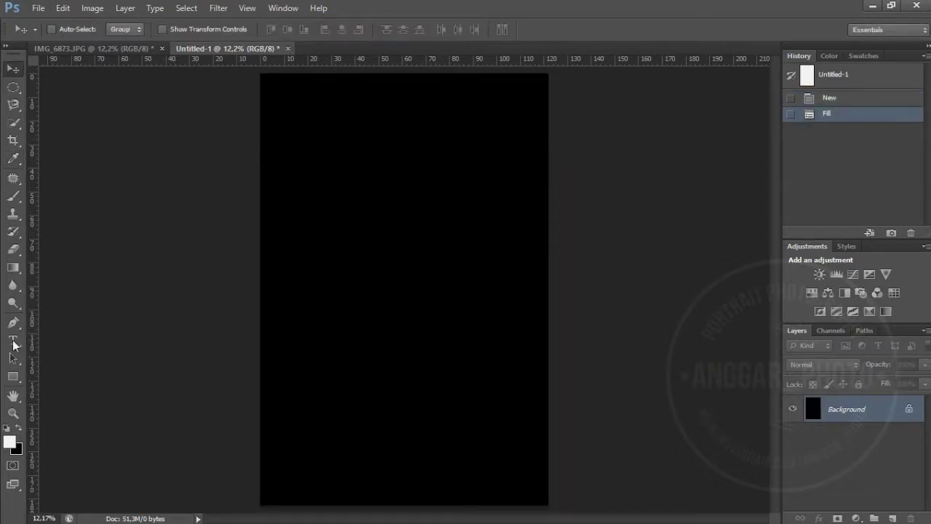
# - Set the Type tool's font size to 80 pt
pyautogui.click(14, 342)
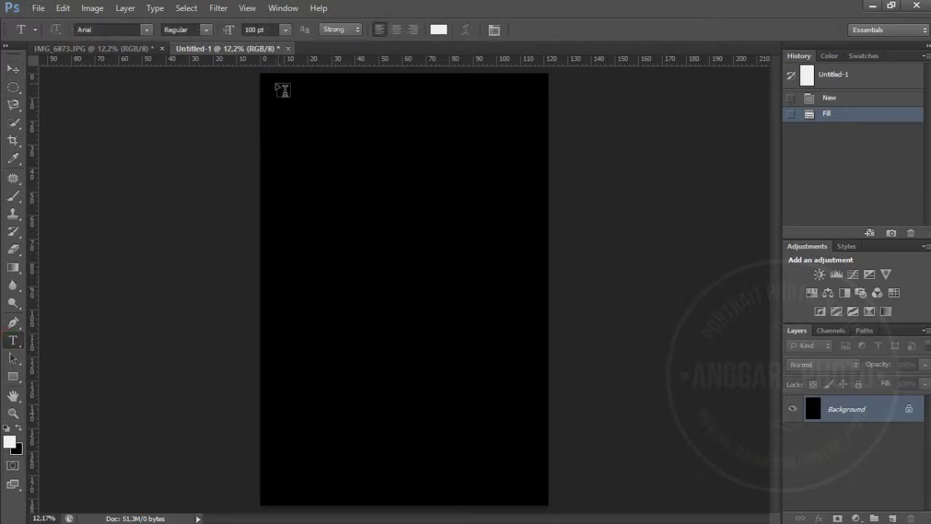
pyautogui.click(252, 30)
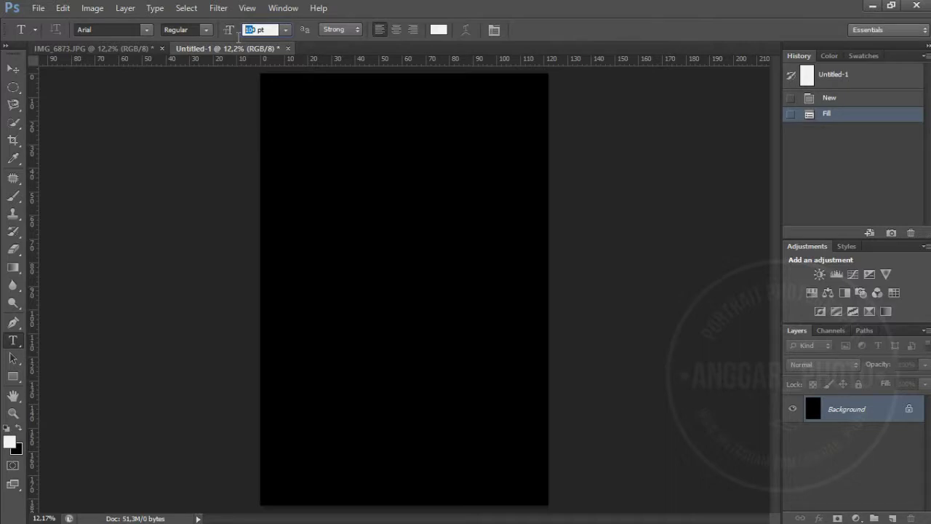
pyautogui.write('48')
pyautogui.press('Return')
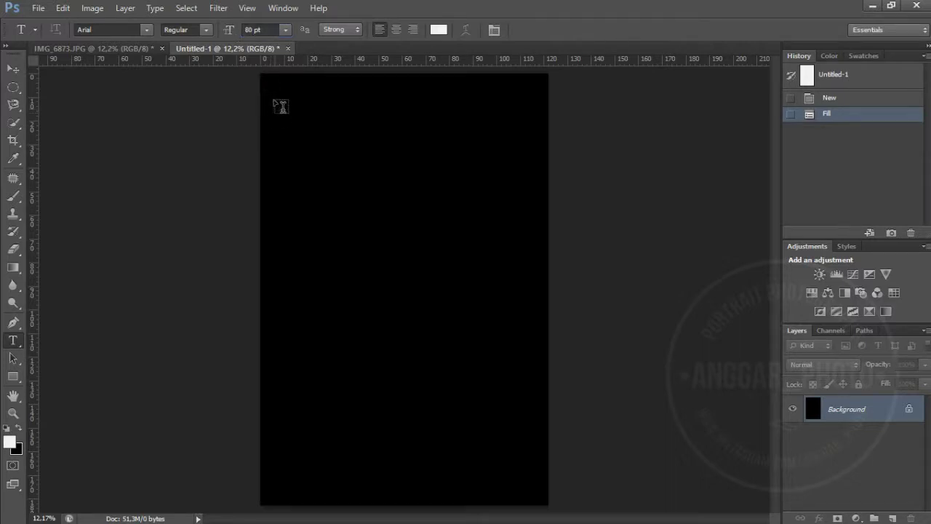
# - Write the text line "aku adalah orang yang paling mencintaimu disaat kamu merasakan kesepian tanpa seseorang" starting at the canvas's upper-left corner
pyautogui.click(266, 80)
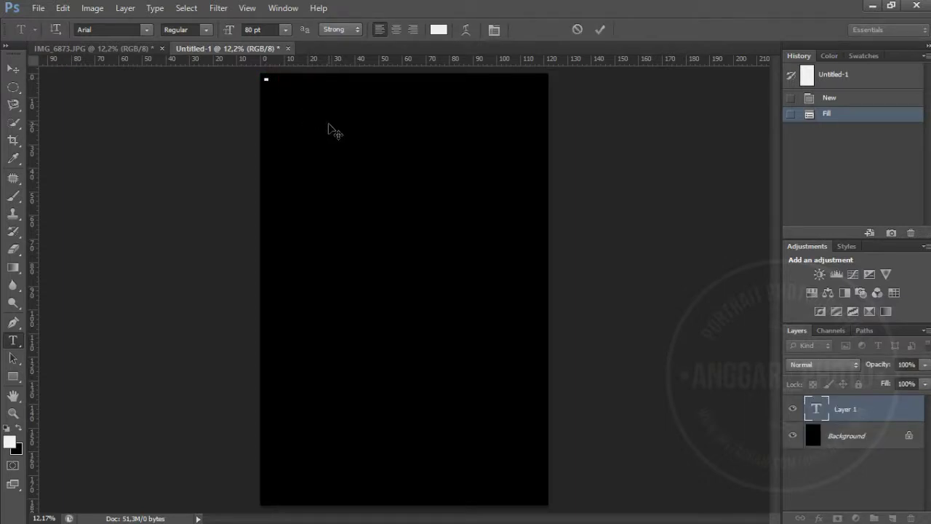
pyautogui.write('aku adalah orang yang paling mencintaimu disaat kam')
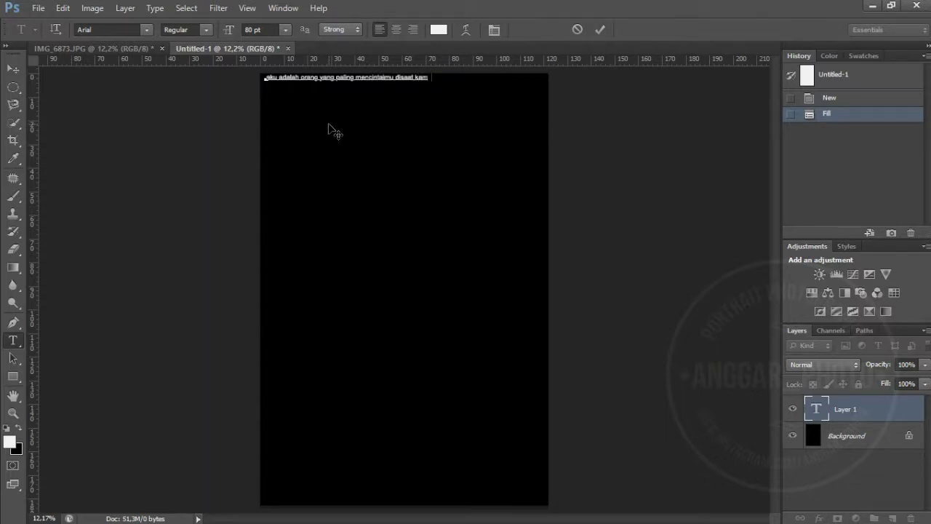
pyautogui.write('u merasakan kesepian ta ')
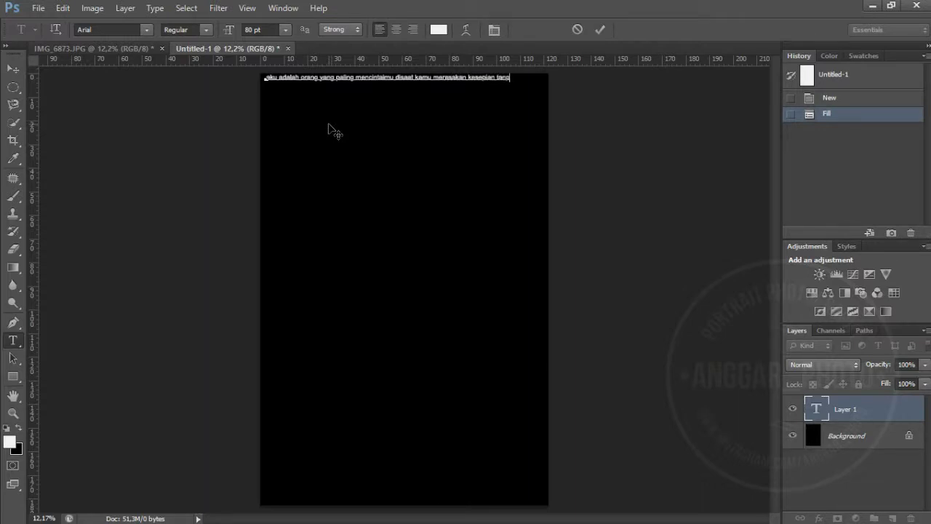
pyautogui.write('npa seseora')
# - Continue the text with a second line, "karena aku tau kau sangat berarti dalam hidupku dan aku tau kau yang terbaik untukku selama"
pyautogui.write('ng karena aku')
pyautogui.write(' tau ka  sangat ba')
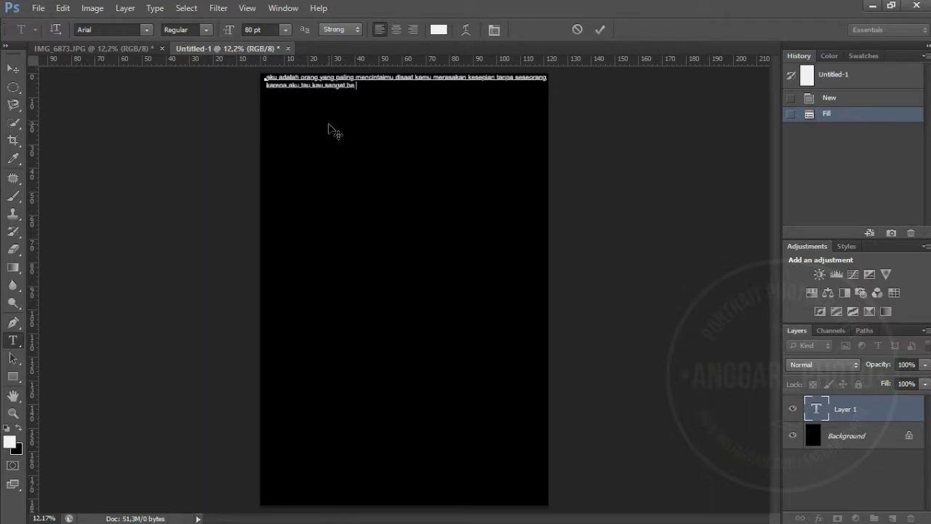
pyautogui.write('lam hidupku dan aku tau')
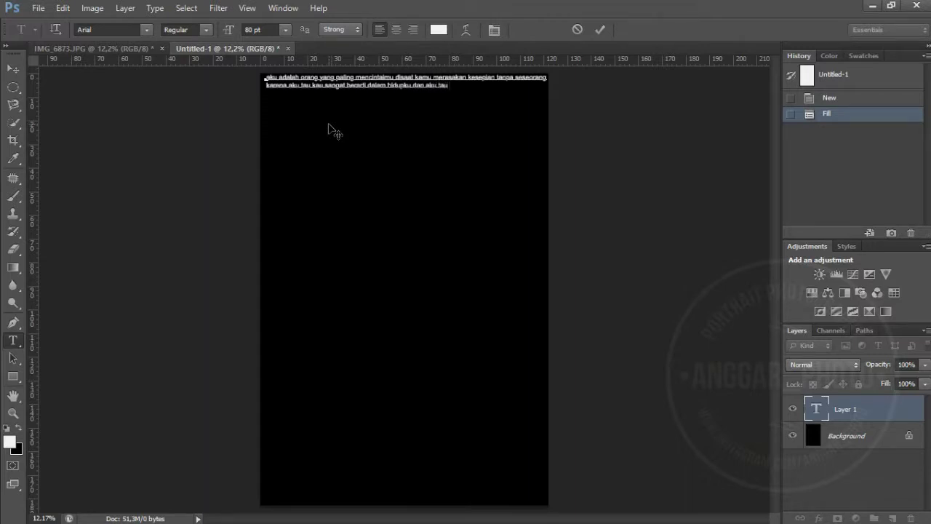
pyautogui.write(' kau ya.')
pyautogui.write('kk.')
pyautogui.write('lama')
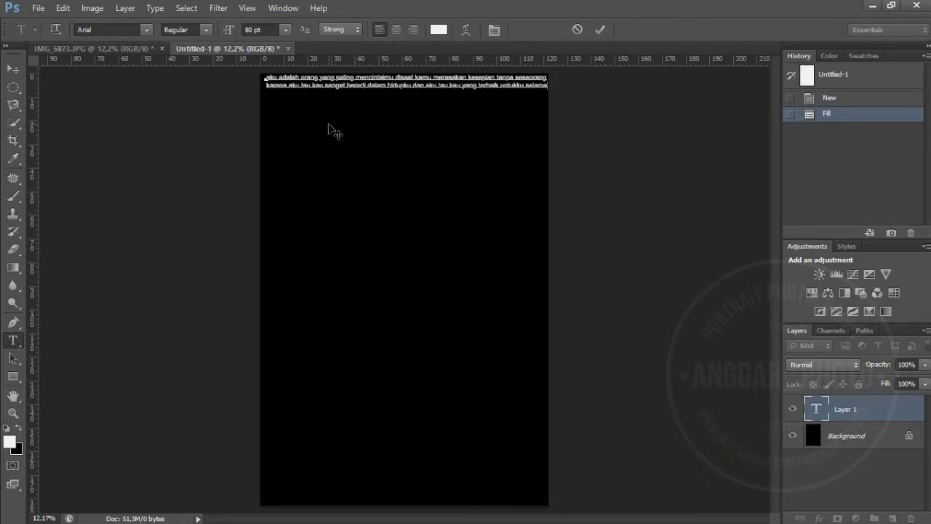
# - Copy the two-line text and paste it repeatedly below itself until the text covers about the upper 40% of the canvas
pyautogui.hotkey('ctrl', 'a')
pyautogui.hotkey('ctrl', 'c')
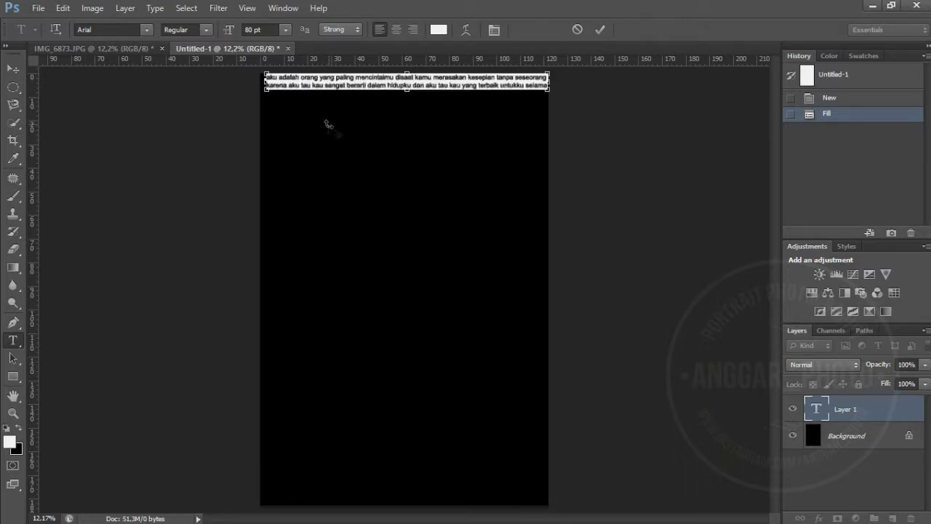
pyautogui.hotkey('ctrl', 'h')
pyautogui.hotkey('ctrl', 'v')
pyautogui.hotkey('ctrl', 'v')
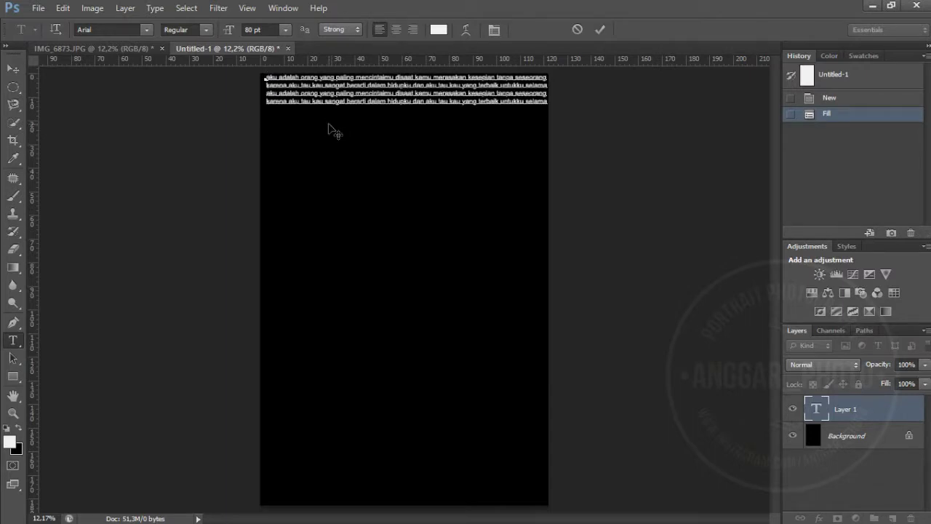
pyautogui.hotkey('ctrl', 'v')
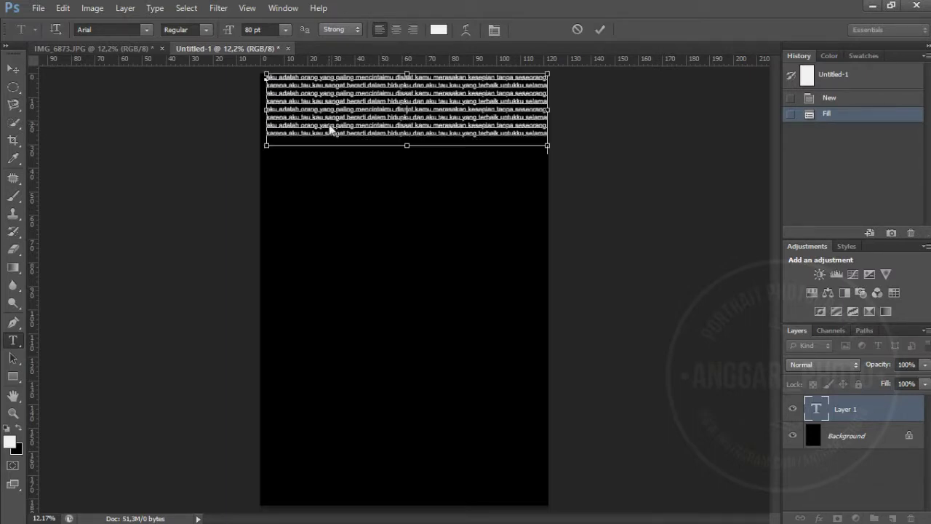
pyautogui.hotkey('ctrl', 'v')
pyautogui.hotkey('ctrl', 'v')
pyautogui.hotkey('ctrl', 'v')
pyautogui.hotkey('ctrl', 'v')
pyautogui.hotkey('ctrl', 'v')
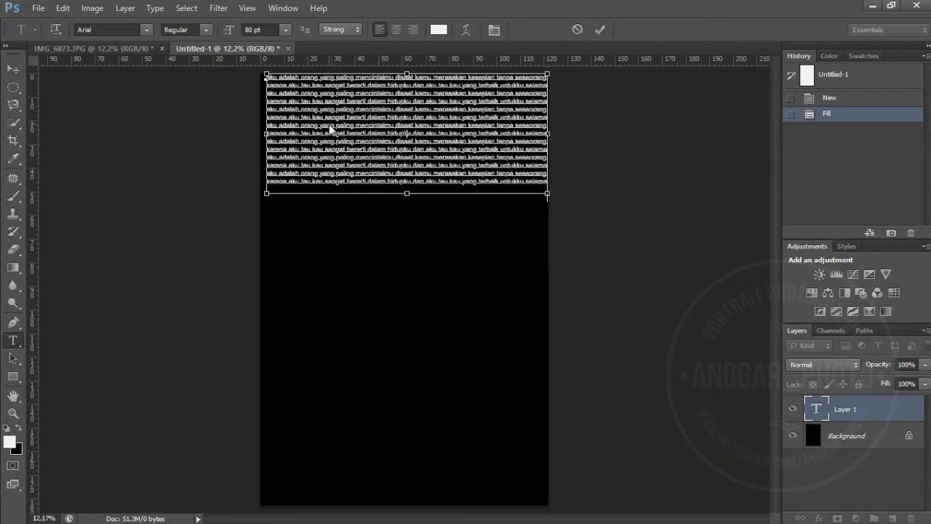
pyautogui.hotkey('ctrl', 'v')
pyautogui.hotkey('ctrl', 'v')
# - Duplicate the whole text block downward until it fills the canvas, then shift the text layer slightly up and left
pyautogui.hotkey('ctrl', 'a')
pyautogui.hotkey('ctrl', 'c')
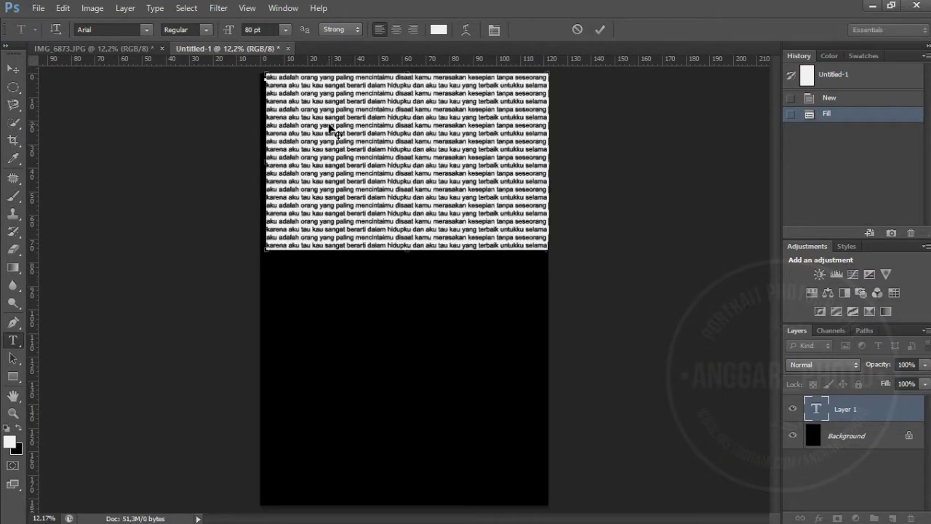
pyautogui.click(335, 132)
pyautogui.hotkey('ctrl', 'v')
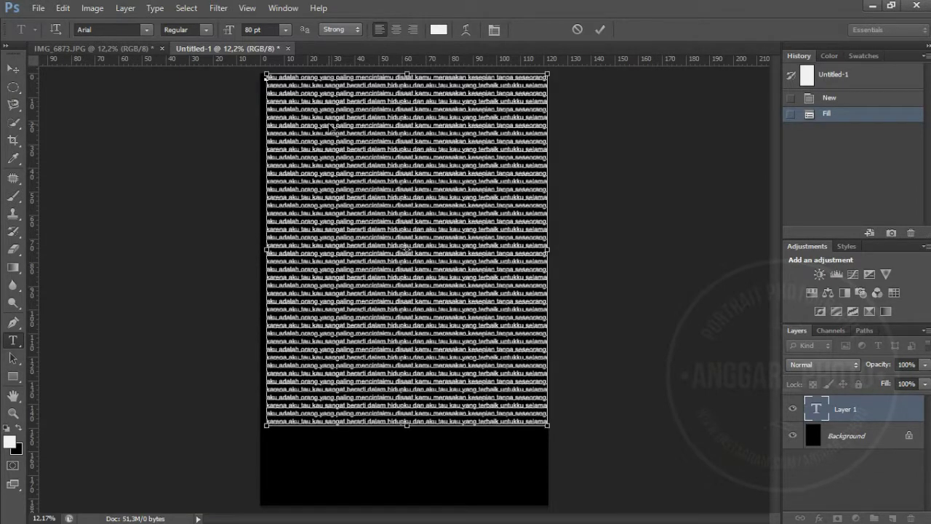
pyautogui.hotkey('ctrl', 'v')
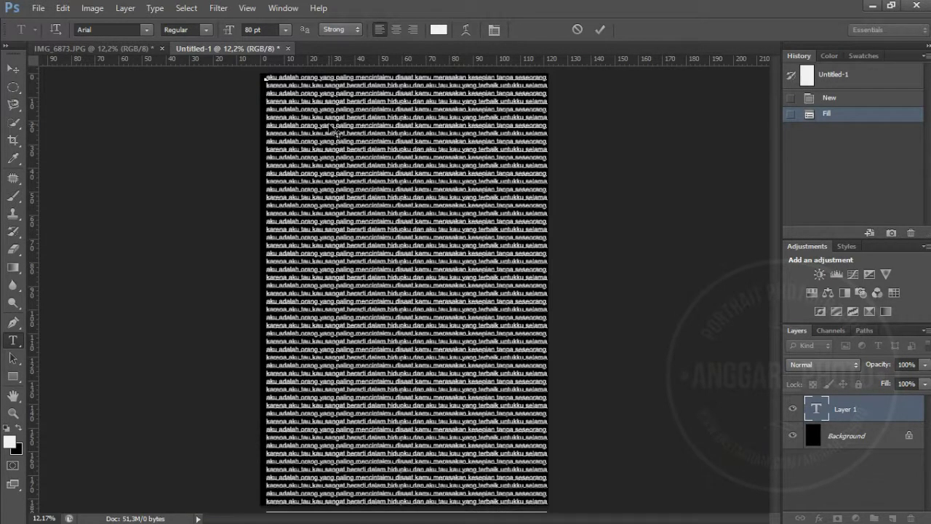
pyautogui.click(21, 71)
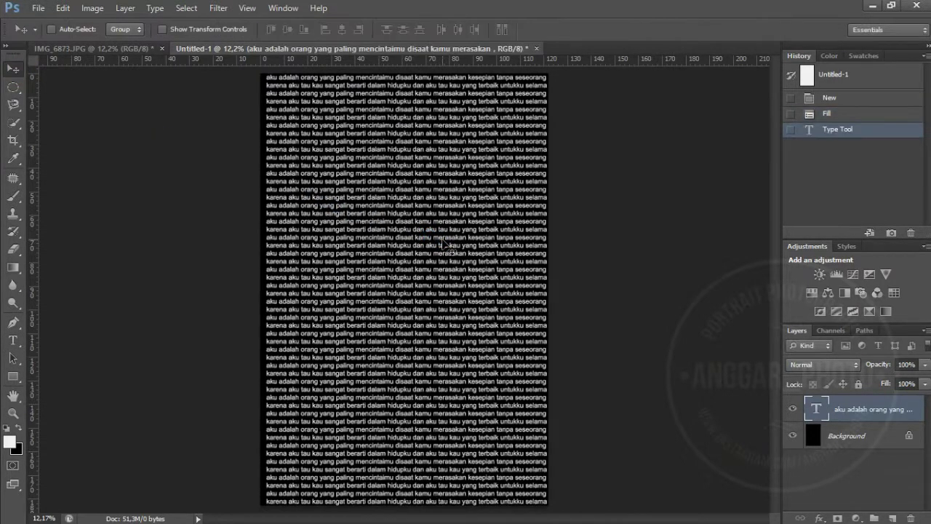
pyautogui.moveTo(442, 243); pyautogui.dragTo(449, 244)
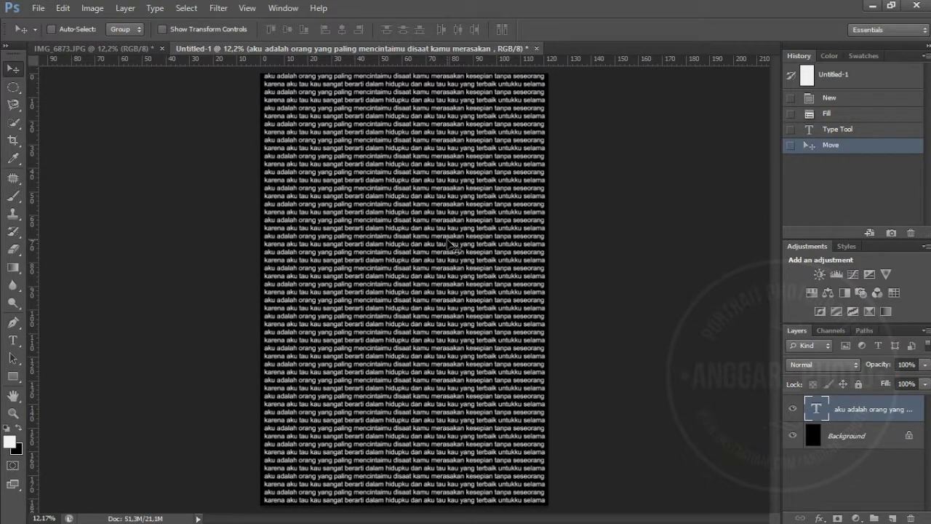
# - Apply a Pattern Overlay to the text layer using the "anggar photo" pattern in Normal mode at 100% opacity and 100% scale
pyautogui.click(819, 519)
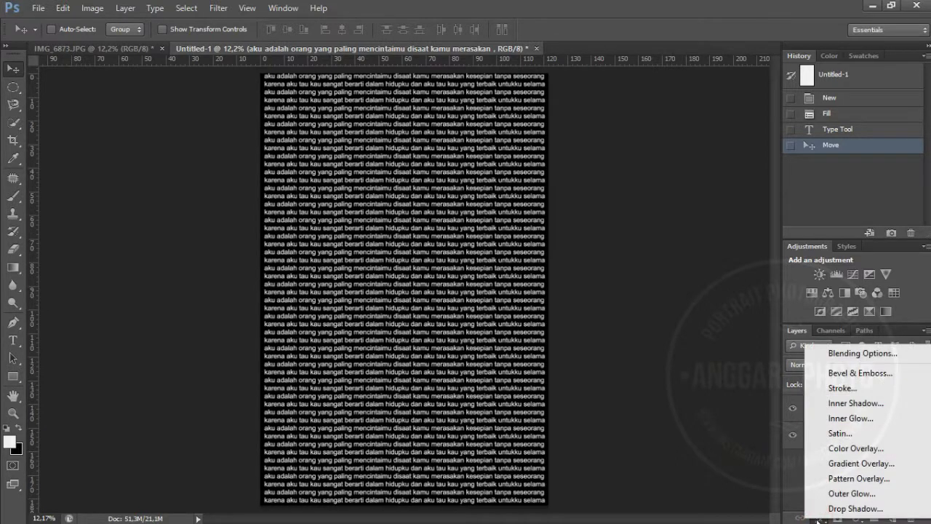
pyautogui.click(819, 480)
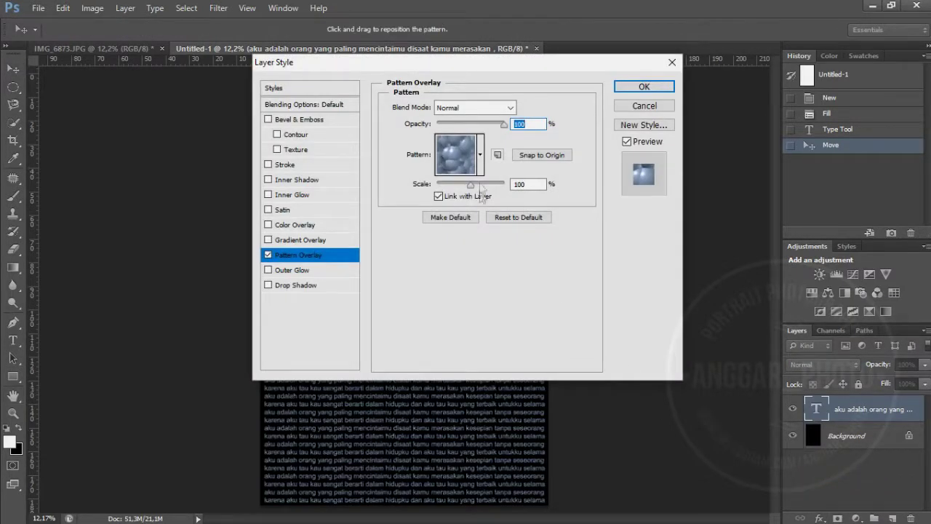
pyautogui.click(479, 166)
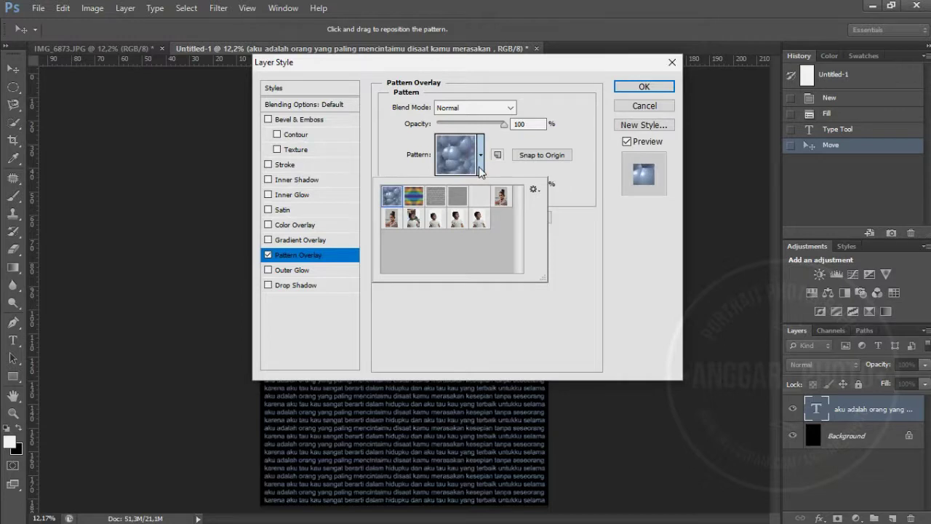
pyautogui.click(480, 218)
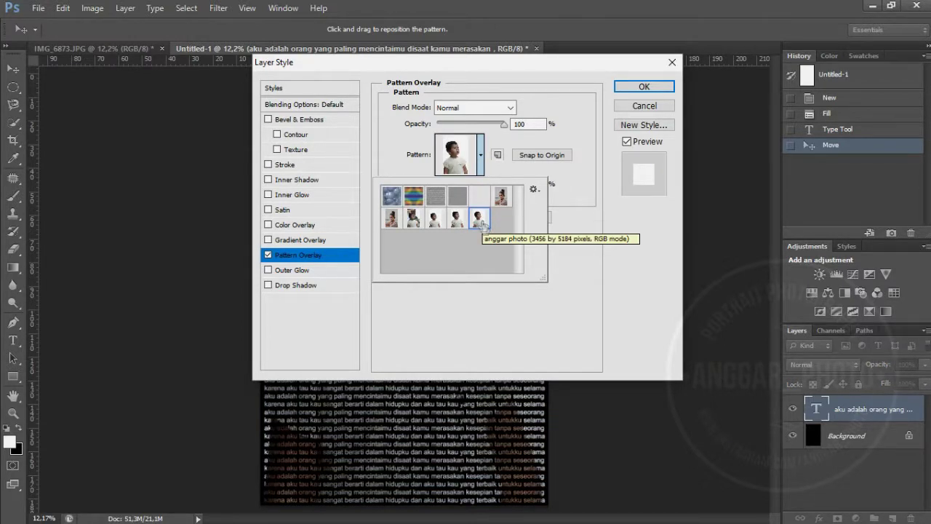
pyautogui.click(624, 88)
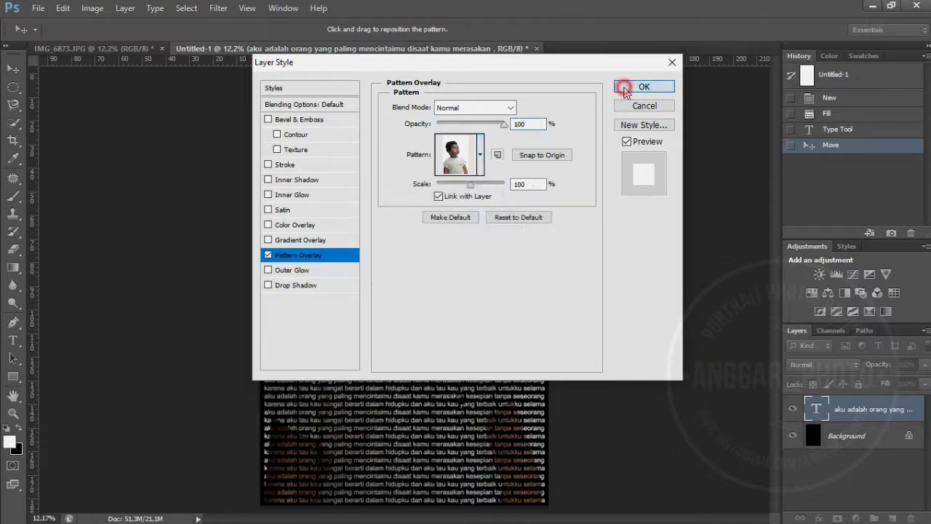
pyautogui.click(624, 88)
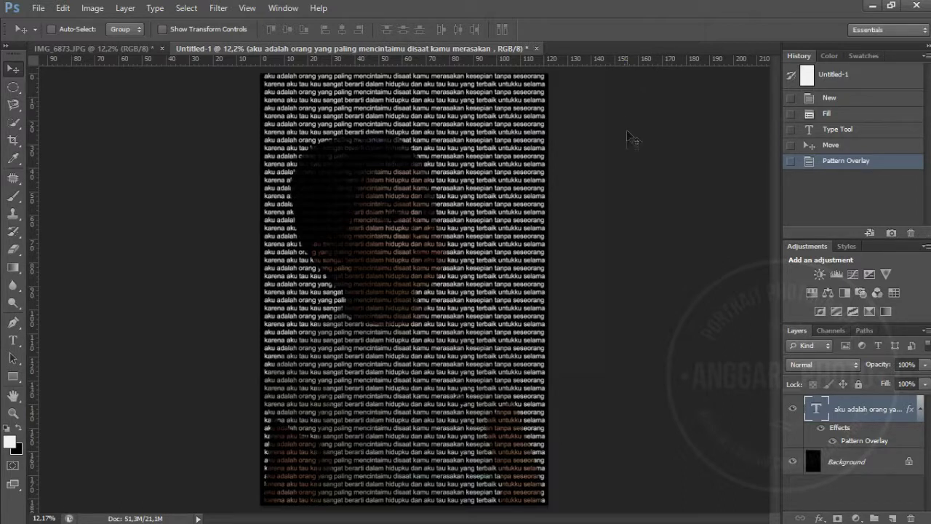
# - Flatten the text layer and the black background into a single layer
pyautogui.click(857, 465)
pyautogui.rightClick(857, 465)
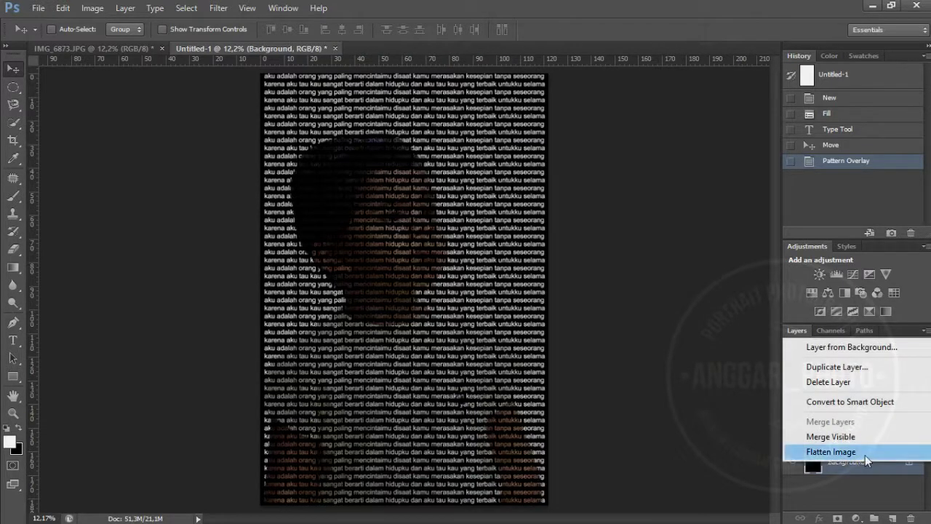
pyautogui.click(865, 455)
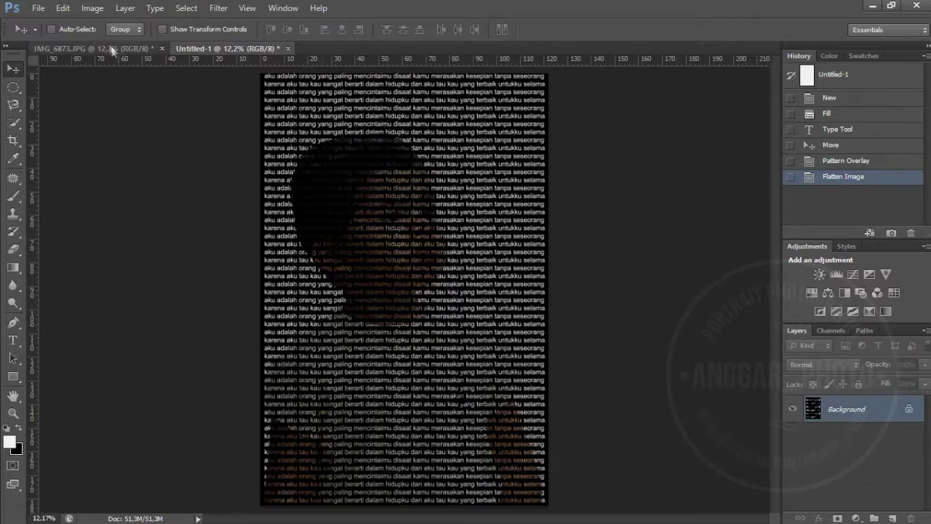
# - Save the image as a JPEG named "Anggar Photo" on Data (F:) with Medium quality 5 and the Baseline ("Standard") format
pyautogui.click(38, 8)
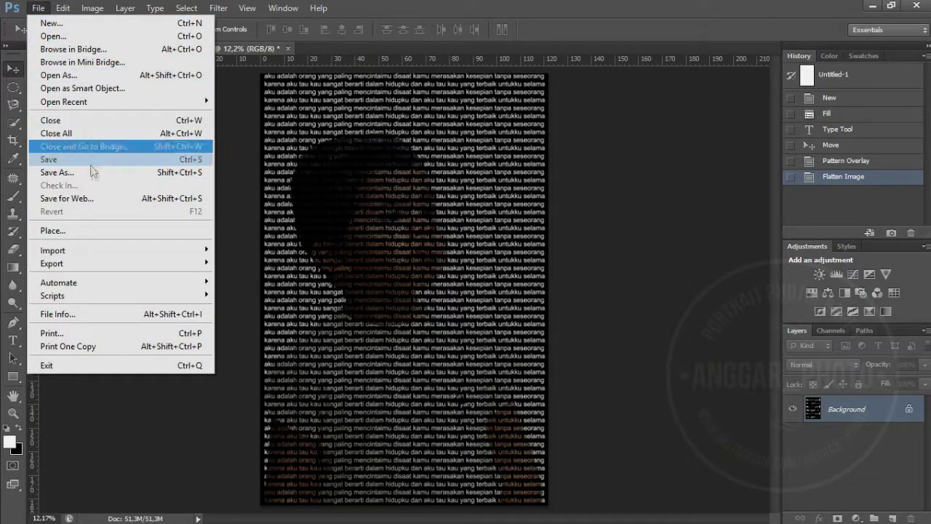
pyautogui.click(92, 173)
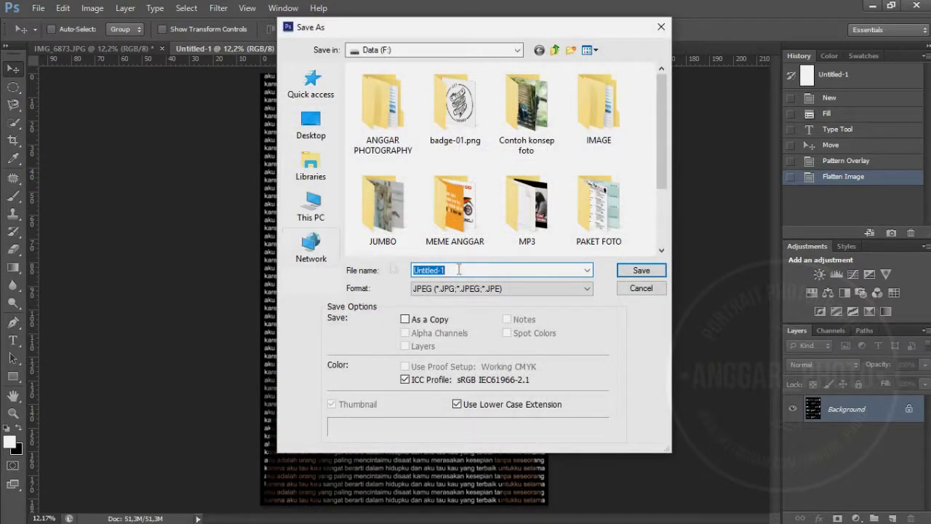
pyautogui.write('Angg')
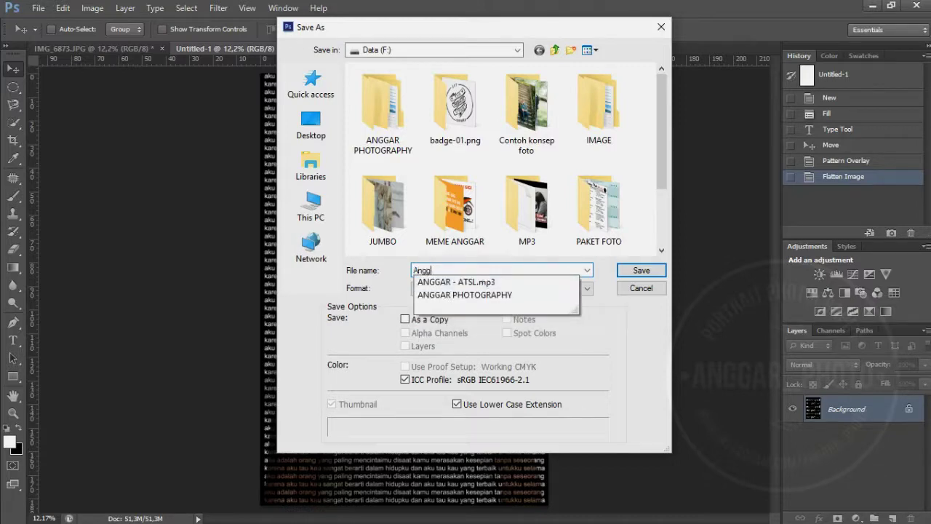
pyautogui.write('ar Photo')
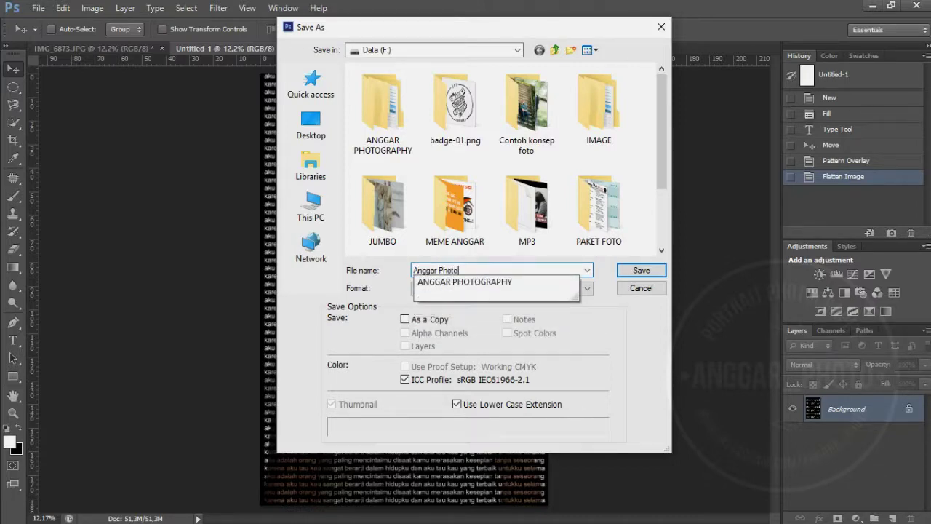
pyautogui.click(620, 270)
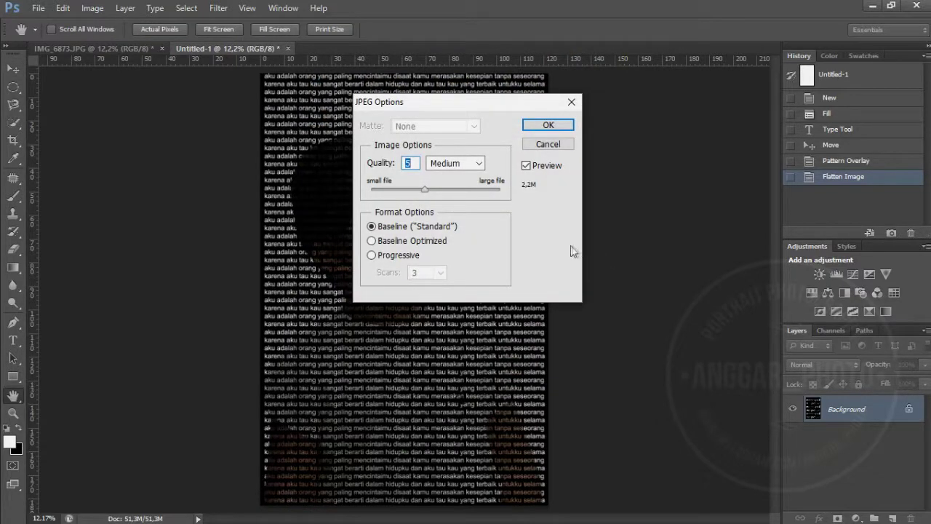
pyautogui.click(547, 126)
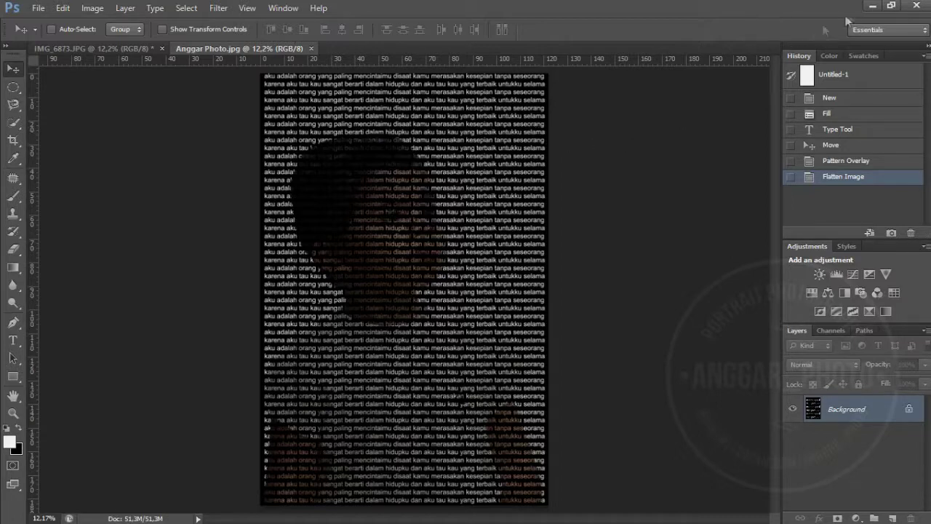
# - Switch to File Explorer and open the saved "Anggar Photo" image from Data (F:)
pyautogui.click(872, 7)
pyautogui.press('super+e')
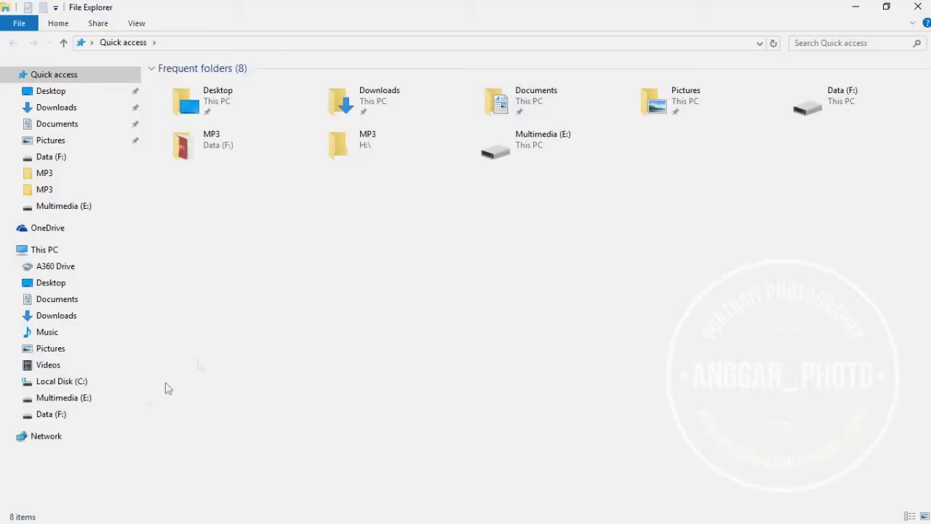
pyautogui.click(110, 414)
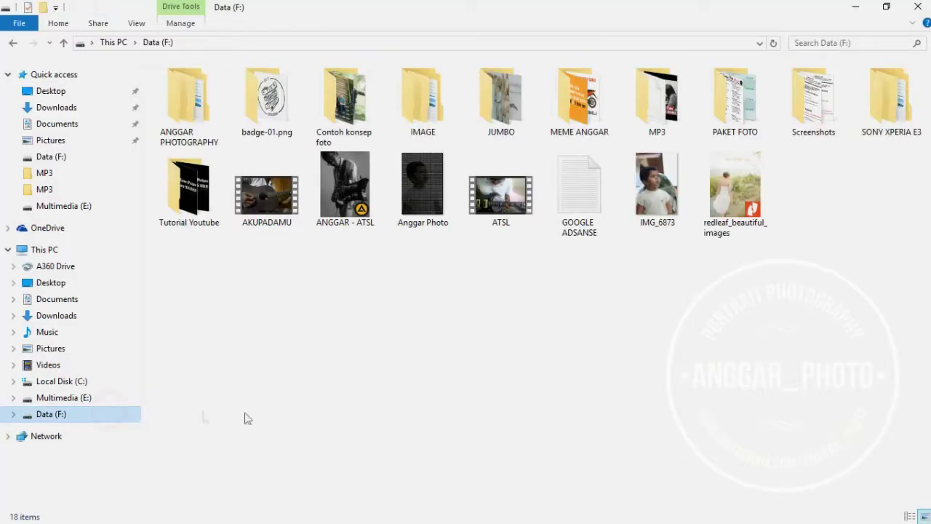
pyautogui.doubleClick(430, 217)
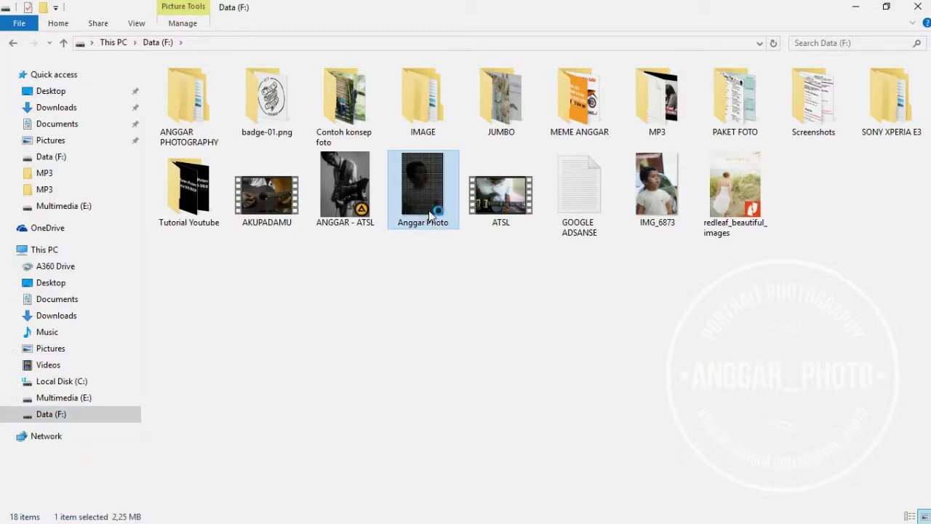